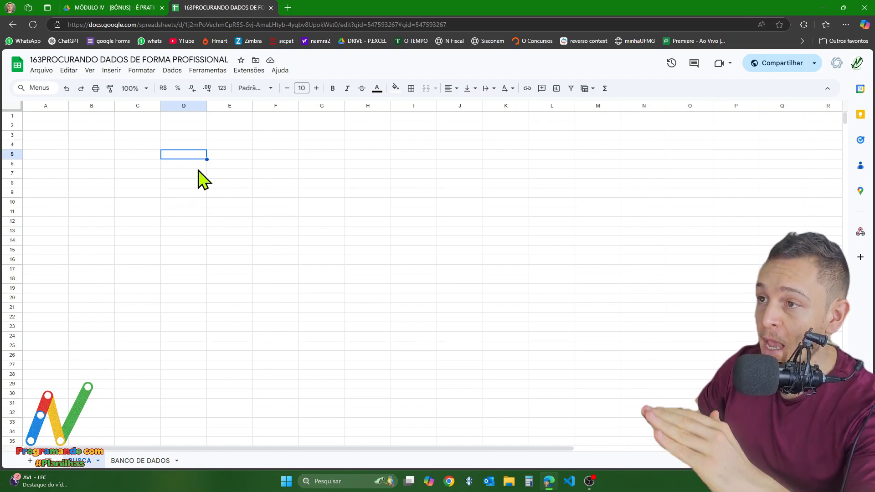
- Open the DeepSeek website in a new browser tab and start its chat
left_click(287, 8)
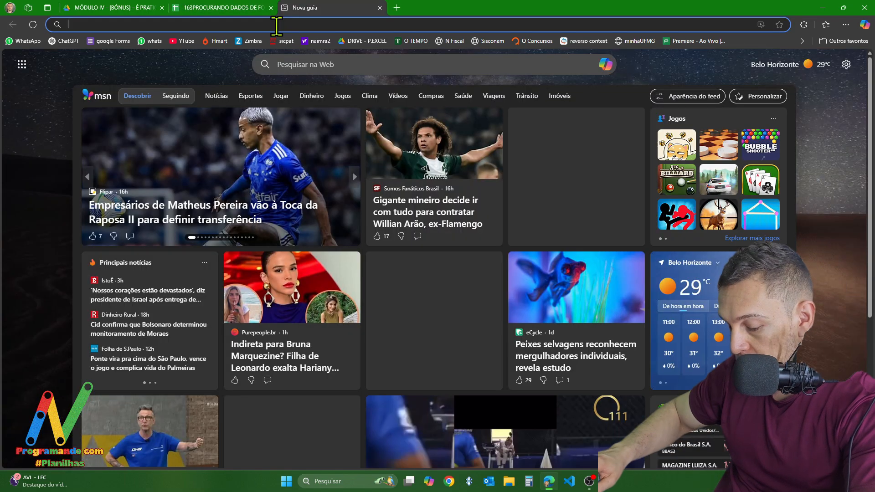
type("DEEP")
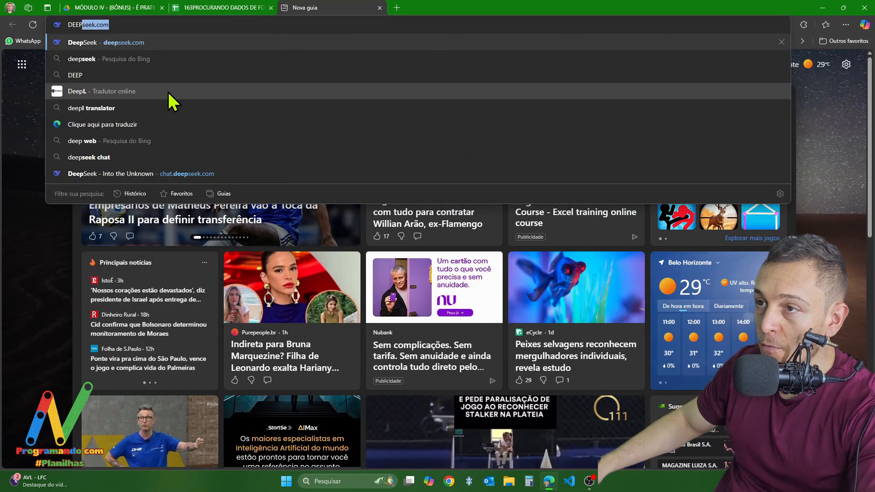
left_click(139, 43)
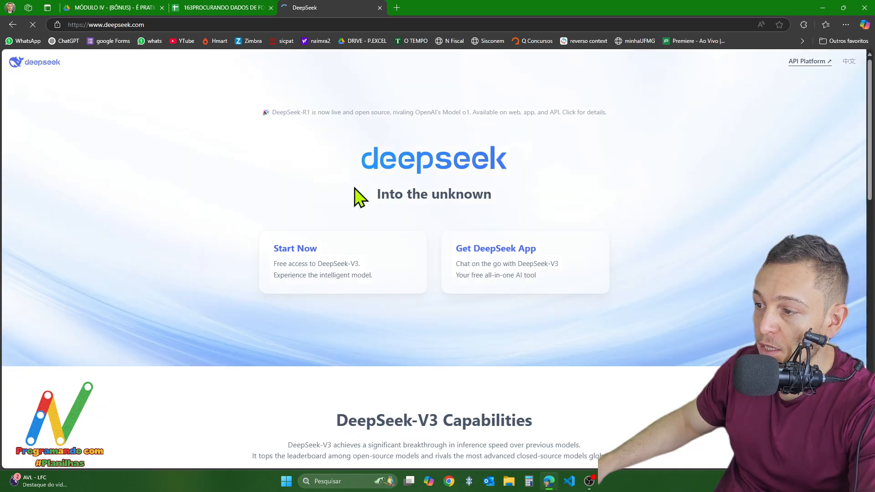
left_click(293, 253)
- Send the prompt "CRIE UMA TABELA COM NOME IDADE PROFISSÃO E AMIL DADOS FICTICIOS DE PELO MENOS 20 FUNCIONARIOS"
type("CRIE U")
type("MA TAB")
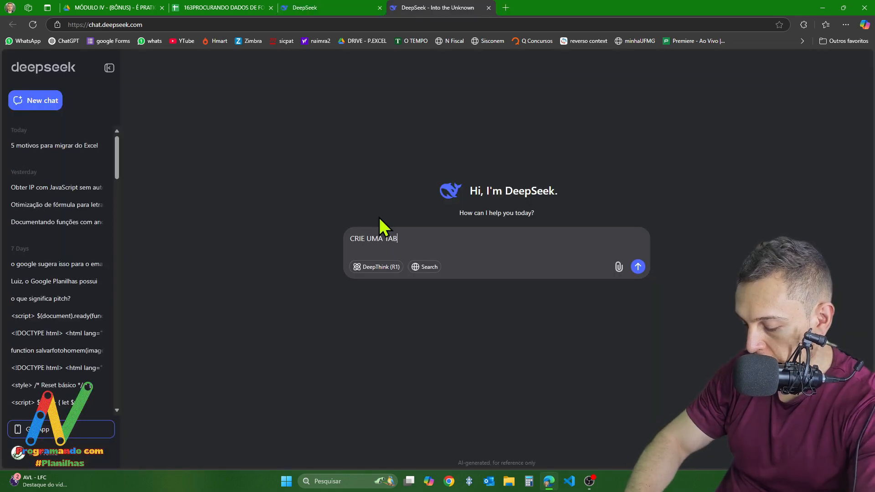
type("ELA COM")
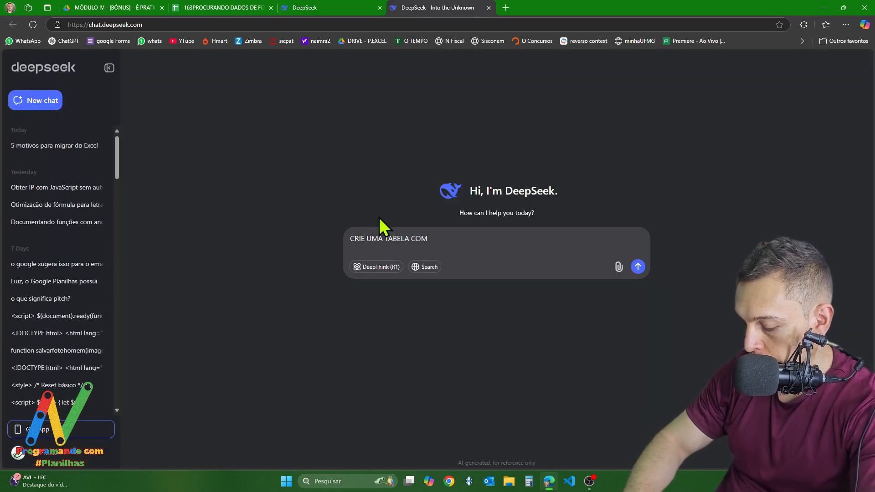
type(" NOME IDADE ")
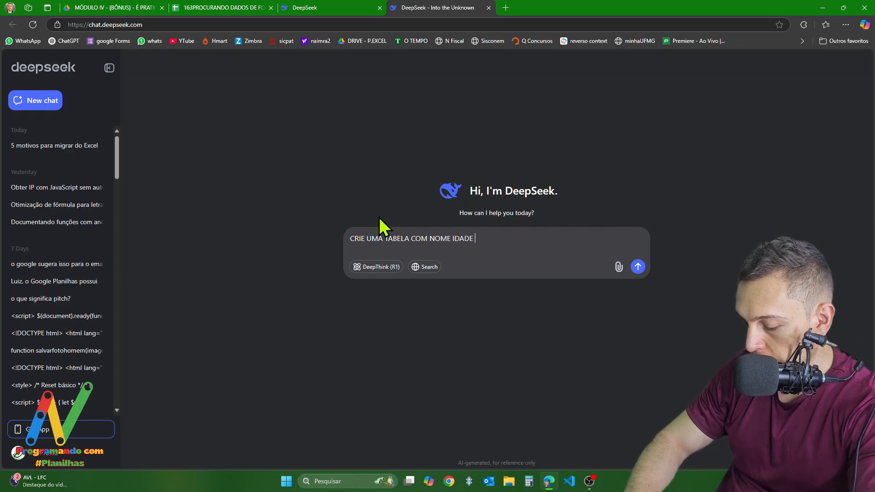
type("PROFISSÃ")
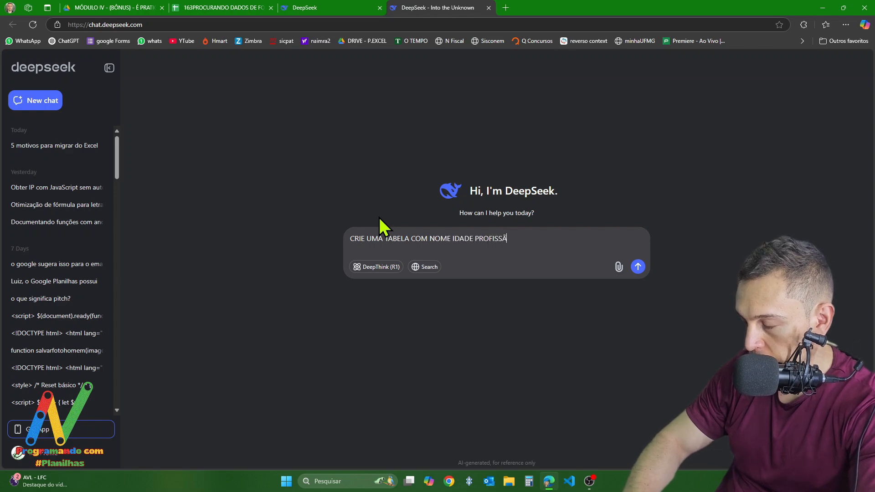
type("O E AMIL DADOS FICTI")
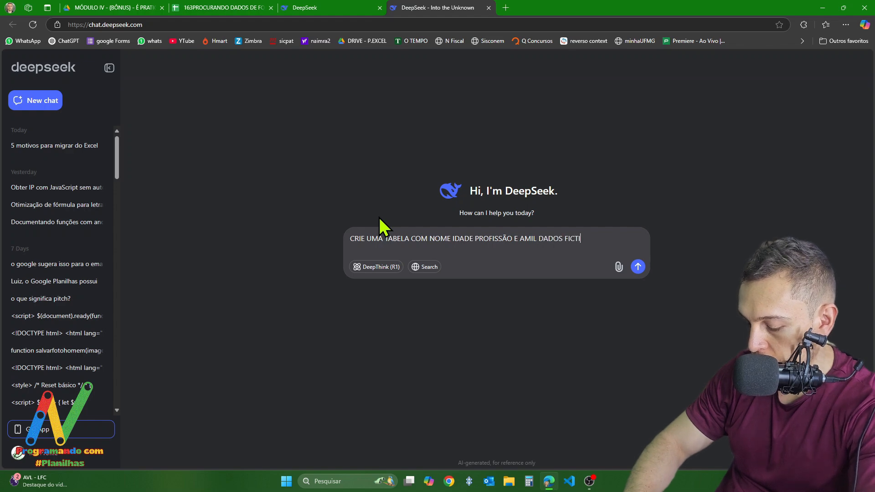
type("CIOS DE PE")
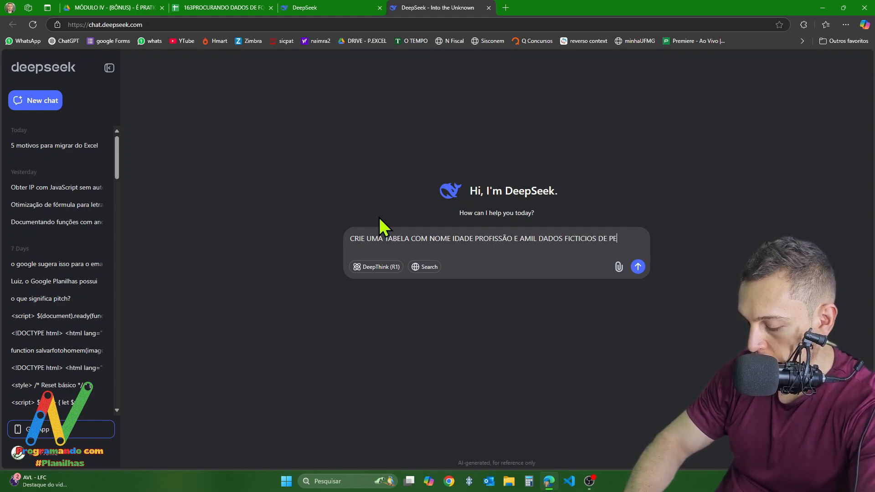
type("LO MENOS 20 FU")
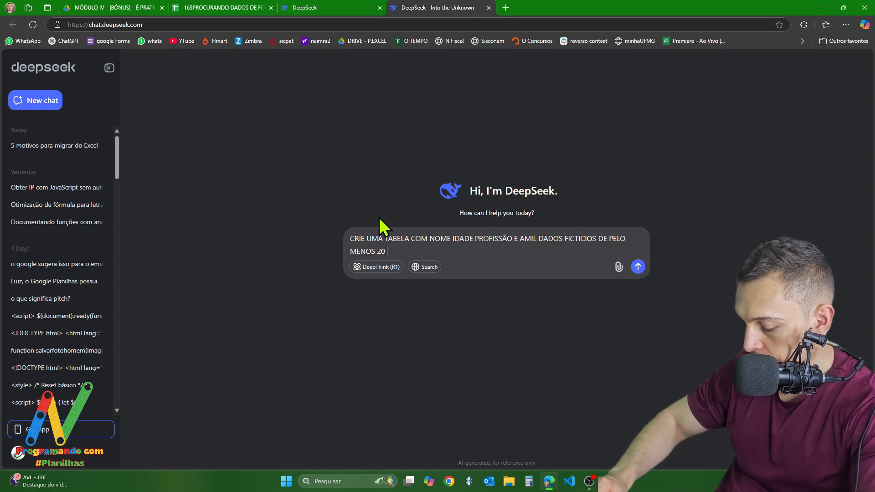
type("NCIONARIOS")
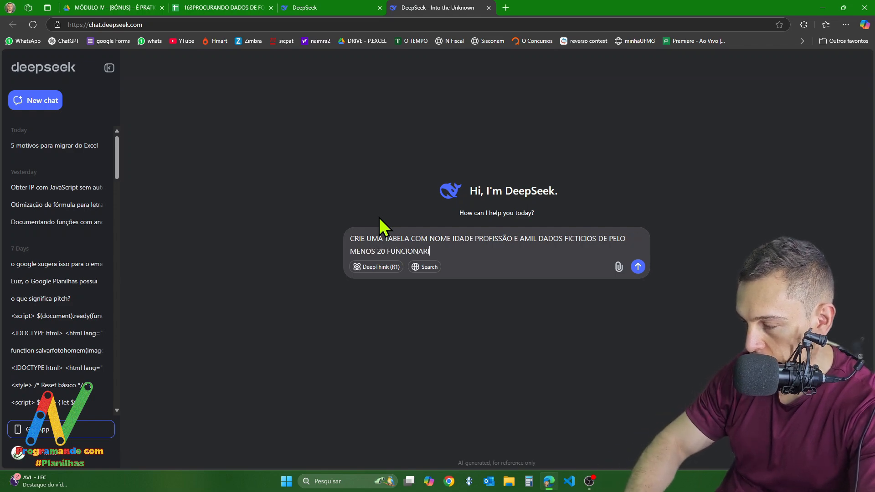
key("Return")
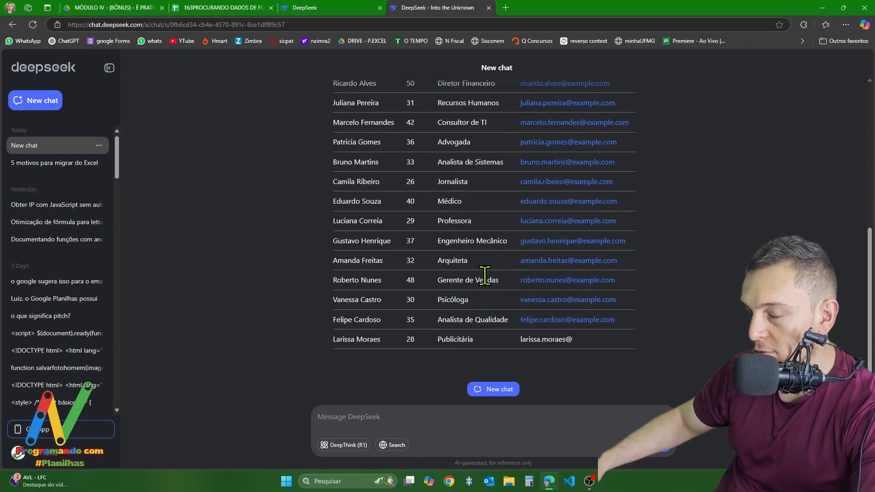
- Copy the whole generated employee table, from the header row through the last employee
scroll(410, 251, "up", 5)
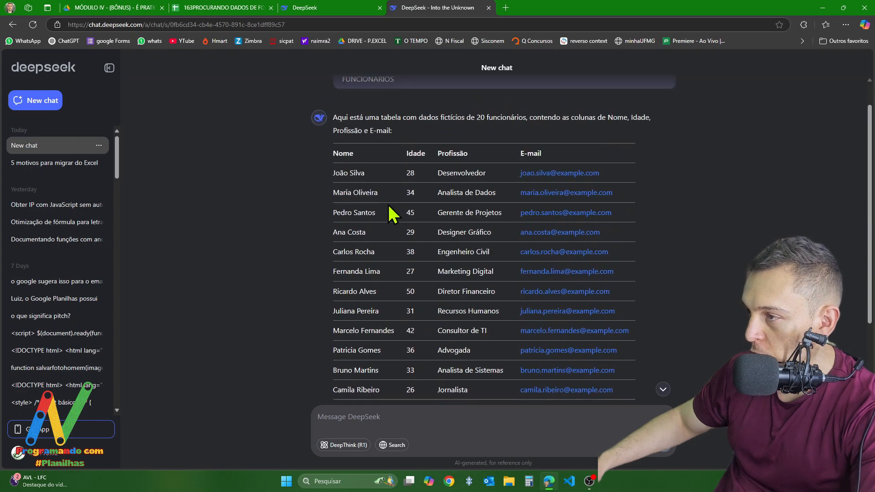
left_click_drag(332, 157, 622, 313)
scroll(524, 221, "down", 6)
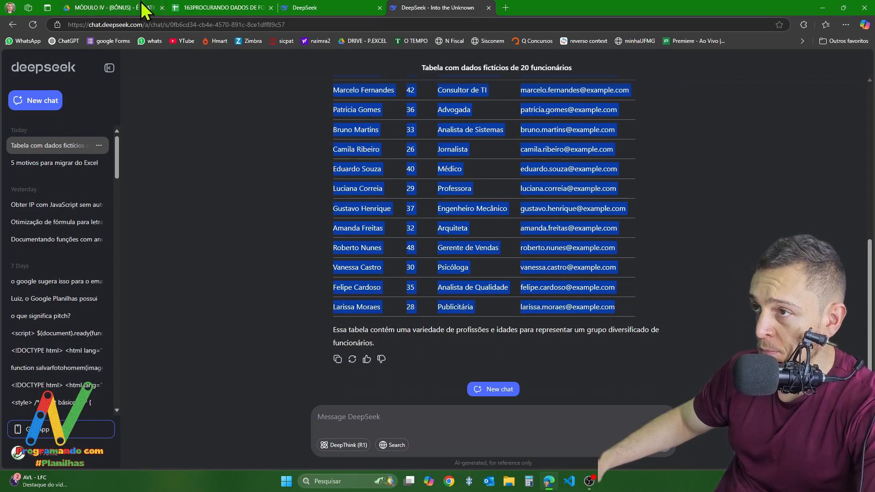
- Paste the copied table as values only into cell A1 of the spreadsheet's BANCO DE DADOS sheet
left_click(231, 9)
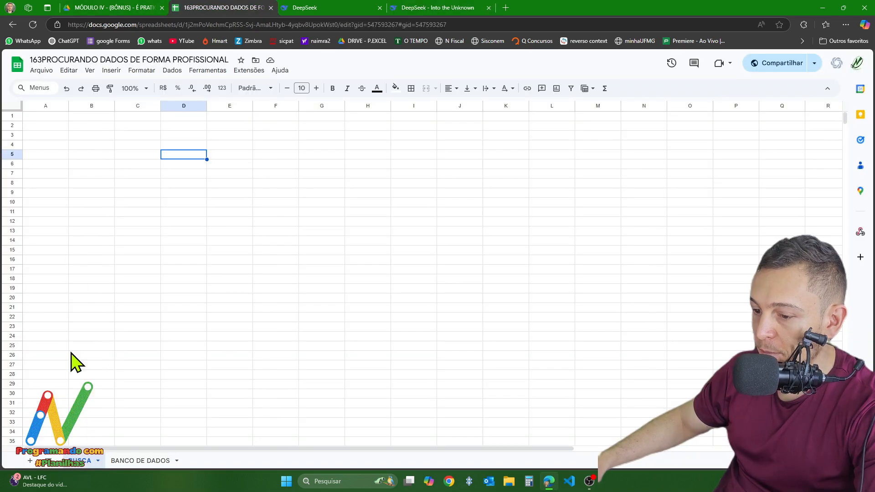
left_click(140, 462)
left_click(31, 120)
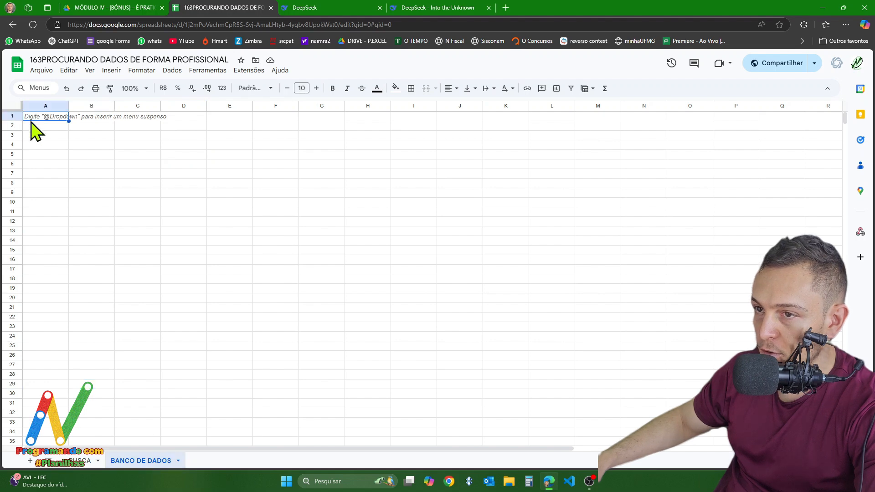
key("ctrl+v")
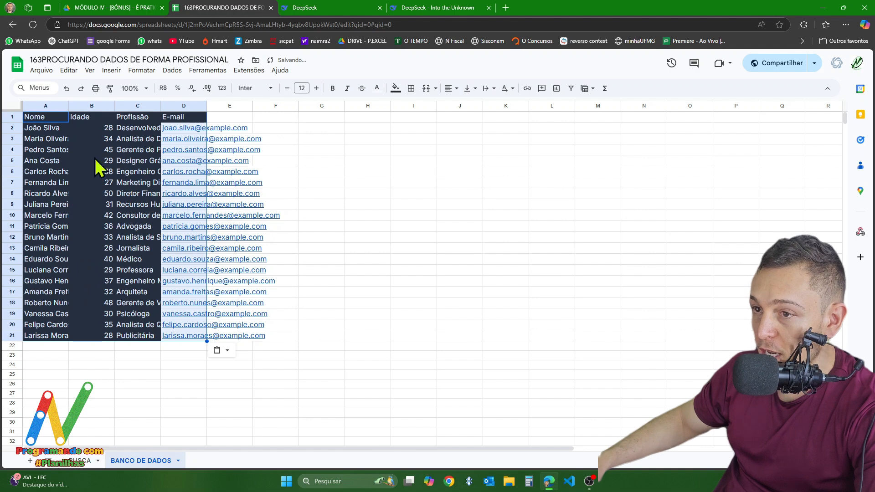
left_click(222, 350)
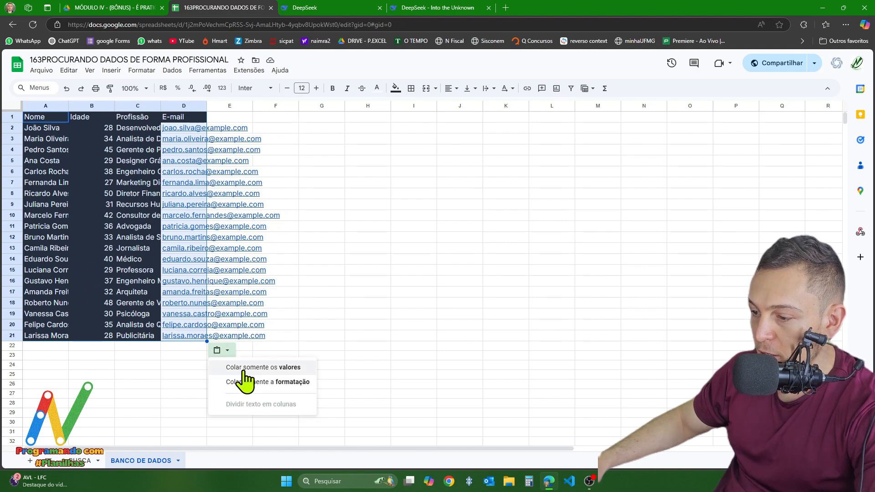
left_click(246, 371)
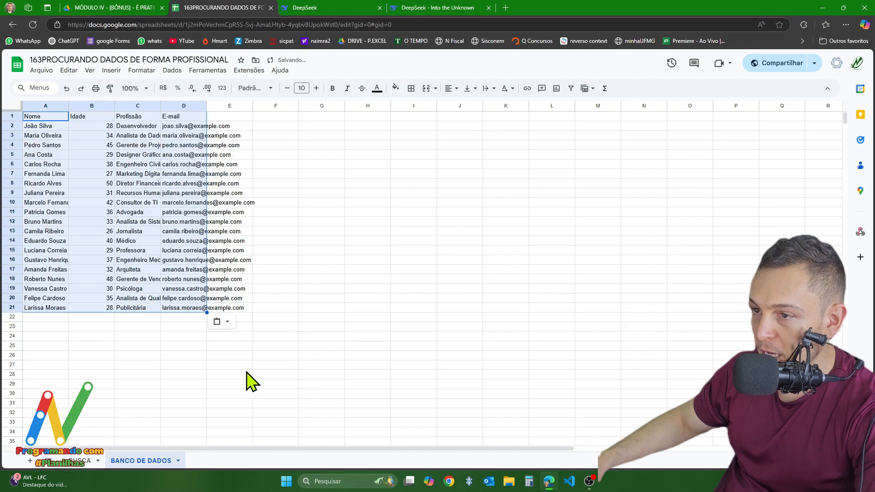
left_click(209, 364)
- Apply double-line borders to all cells of the range A1:D21
left_click_drag(42, 119, 183, 309)
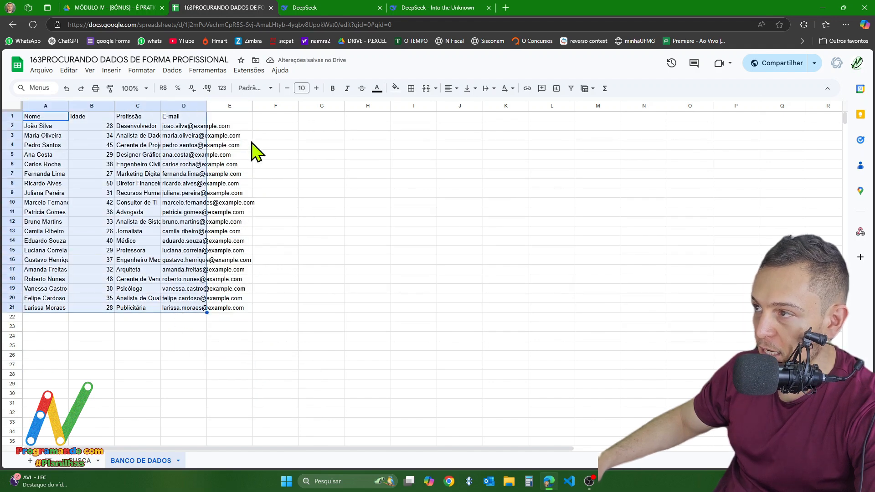
left_click(412, 88)
left_click(496, 124)
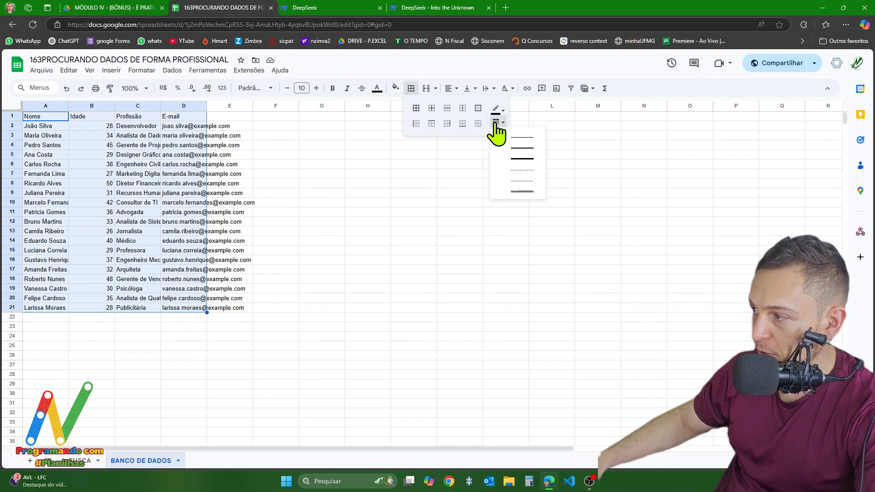
left_click(504, 192)
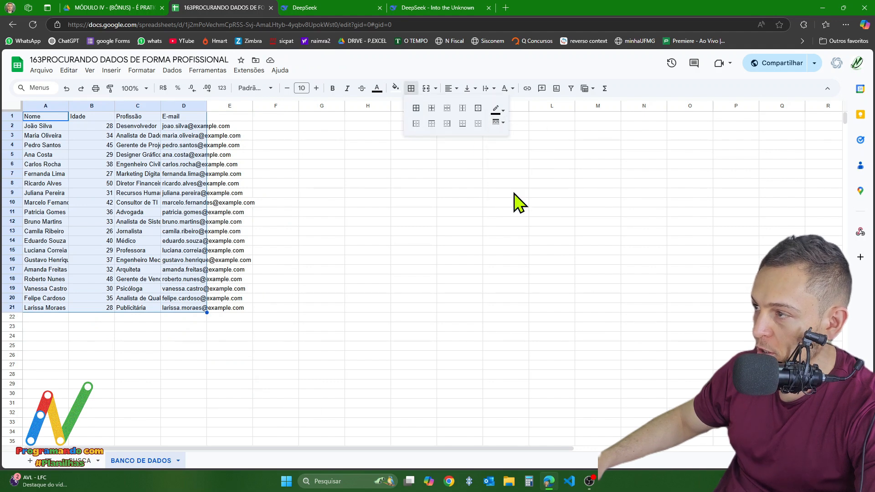
left_click(416, 108)
- Center the table's cells horizontally and vertically and wrap their text
left_click(450, 89)
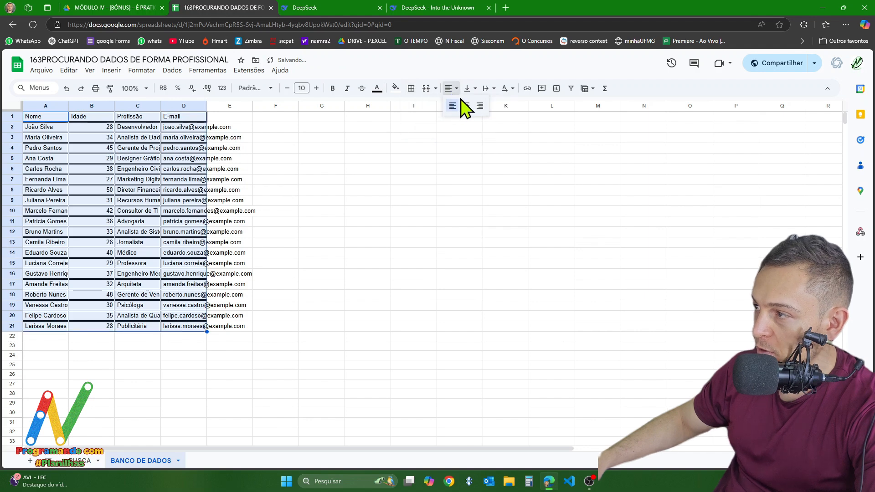
left_click(463, 106)
left_click(468, 89)
left_click(485, 105)
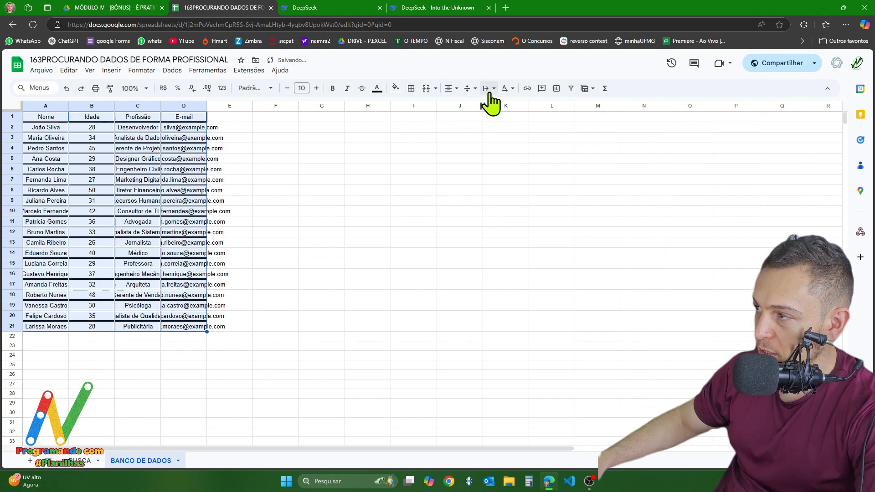
left_click(487, 89)
left_click(503, 105)
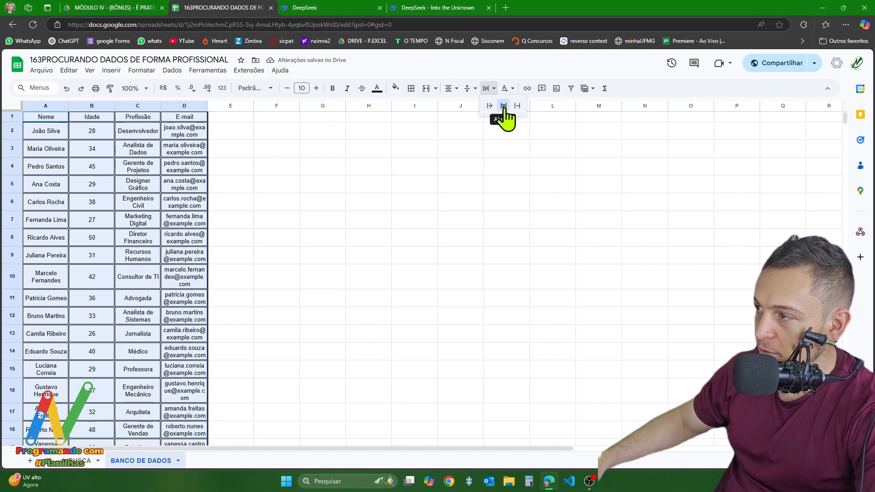
left_click(505, 109)
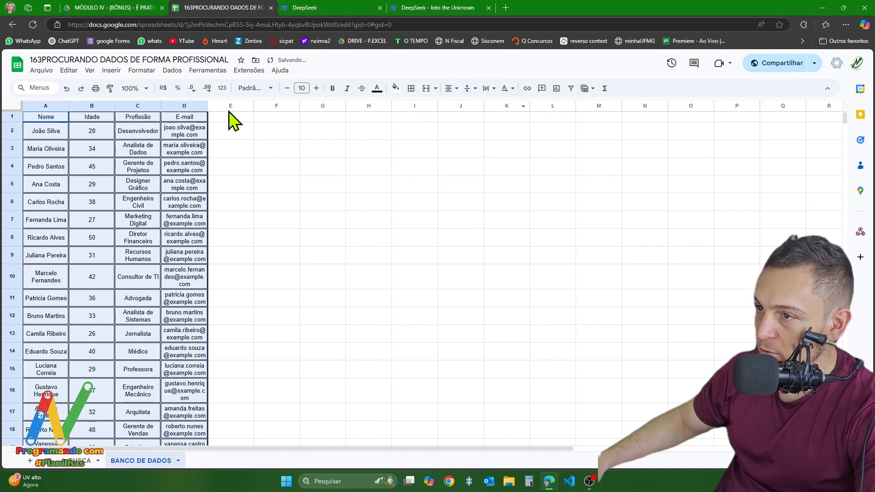
- Widen the E-mail and Profissão columns so that each of their entries fits on one line
left_click(191, 108)
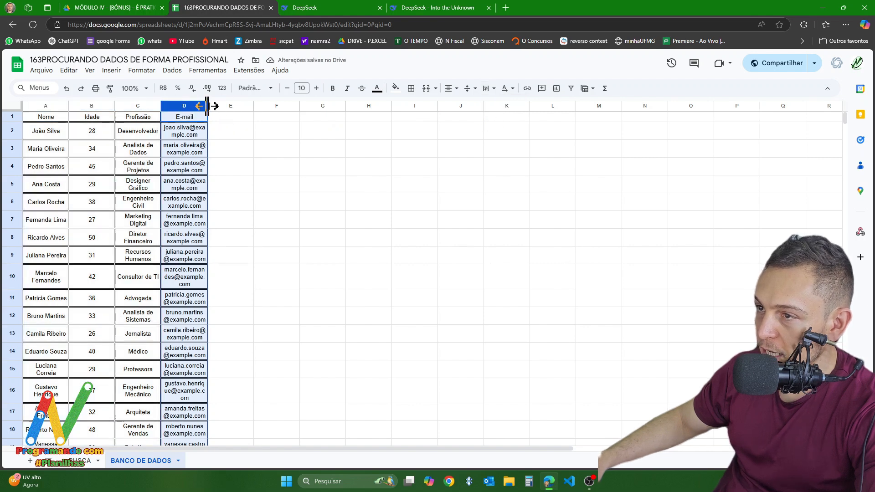
left_click_drag(208, 105, 300, 108)
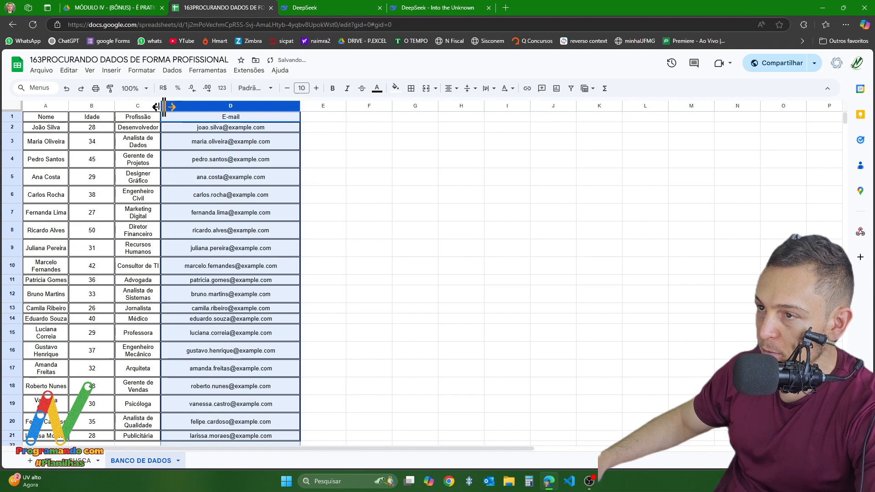
left_click_drag(161, 102, 189, 106)
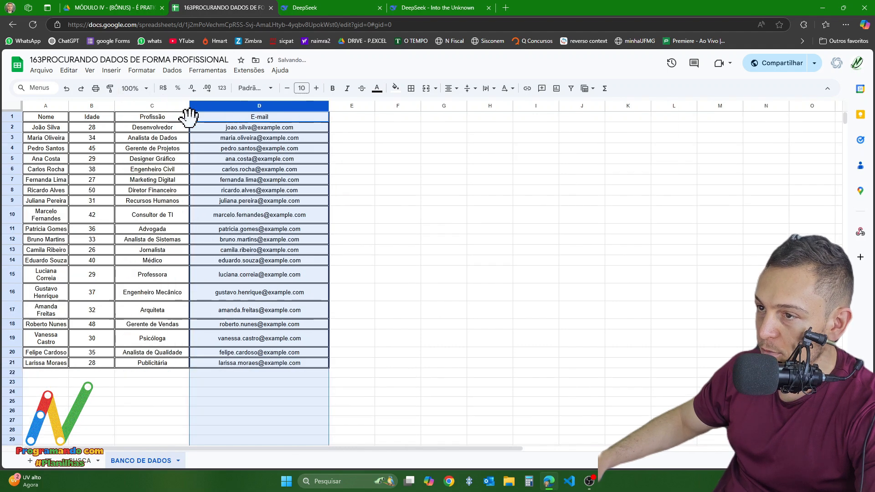
left_click(245, 203)
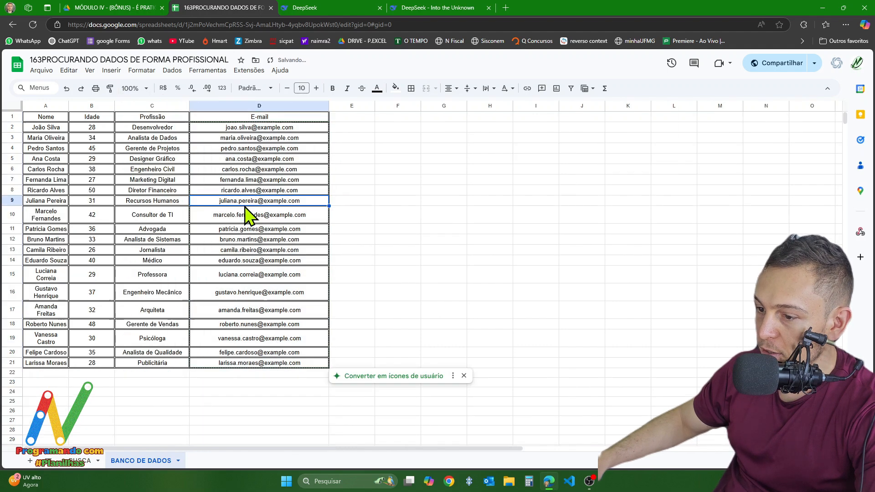
left_click(480, 215)
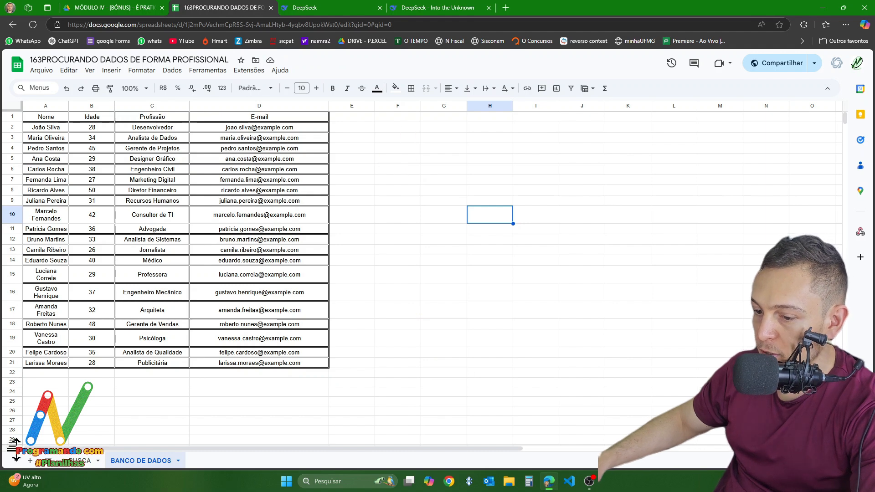
- Paste the copied employee table as plain text inside cell A1 of the BUSCA sheet
left_click(83, 462)
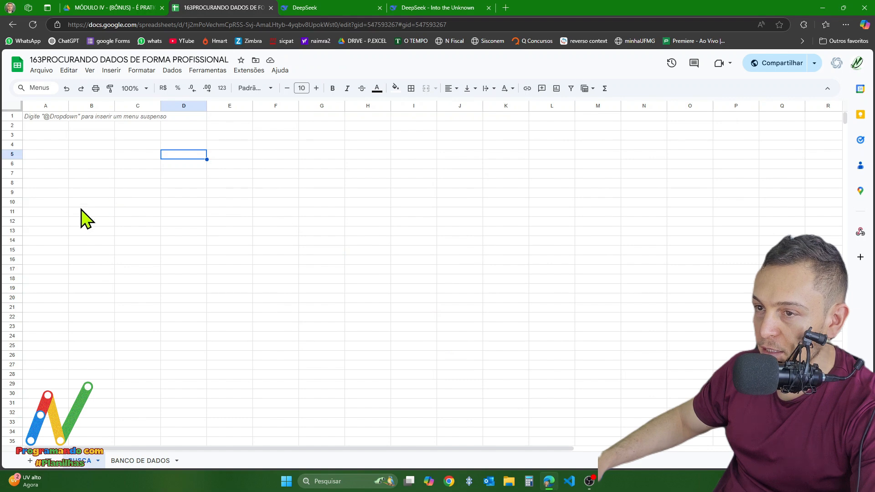
double_click(39, 117)
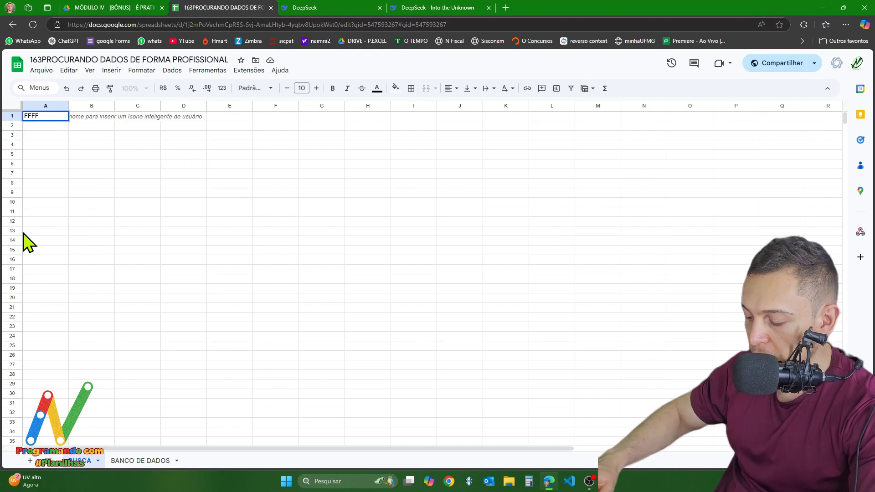
key("BackSpace")
key("BackSpace")
key("BackSpace")
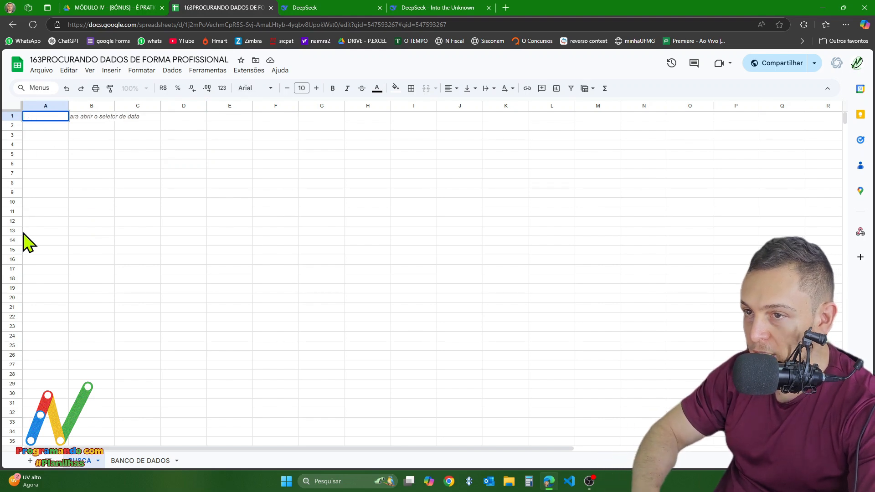
key("ctrl+v")
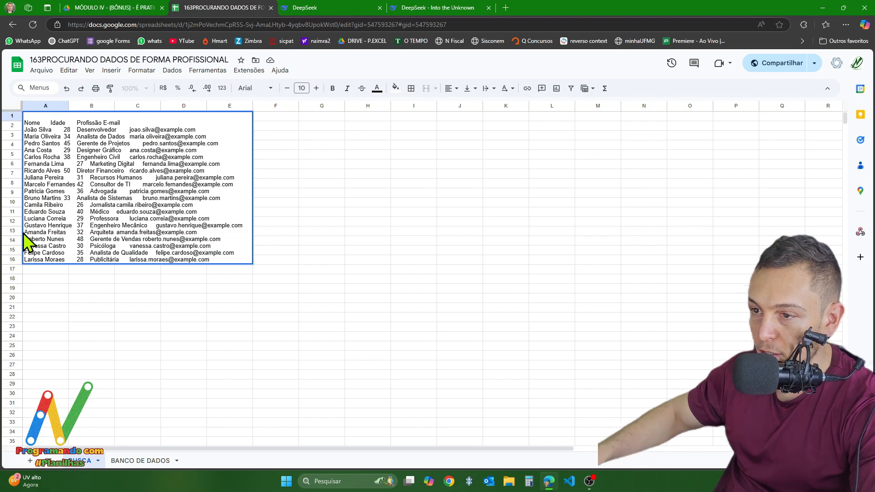
key("Return")
left_click(93, 198)
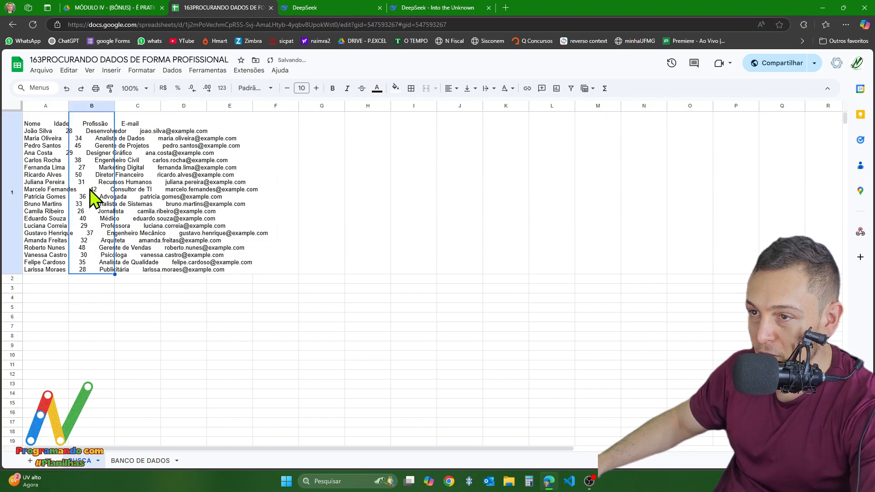
double_click(45, 211)
left_click(180, 413)
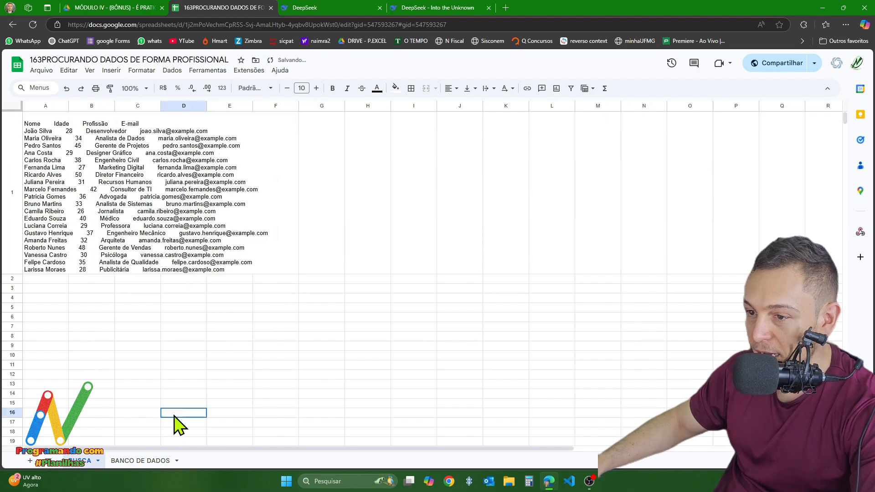
- Clear the pasted text from cell A1 of the BUSCA sheet
left_click(94, 192)
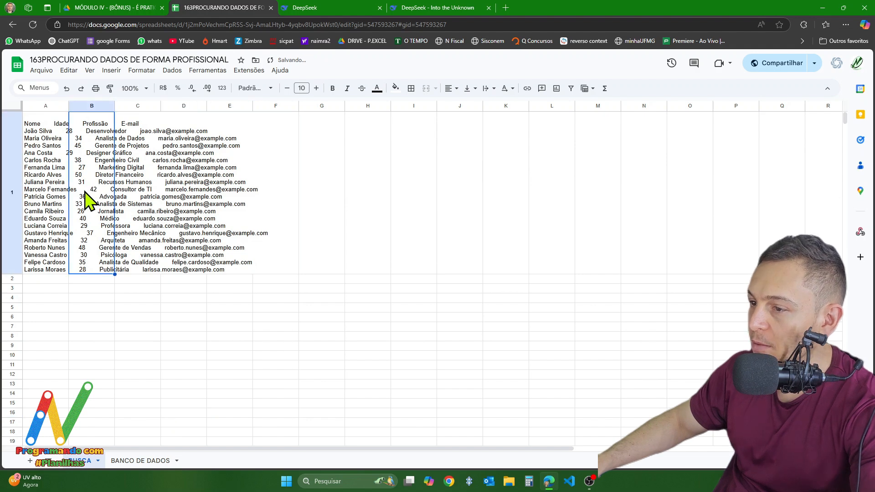
left_click(44, 201)
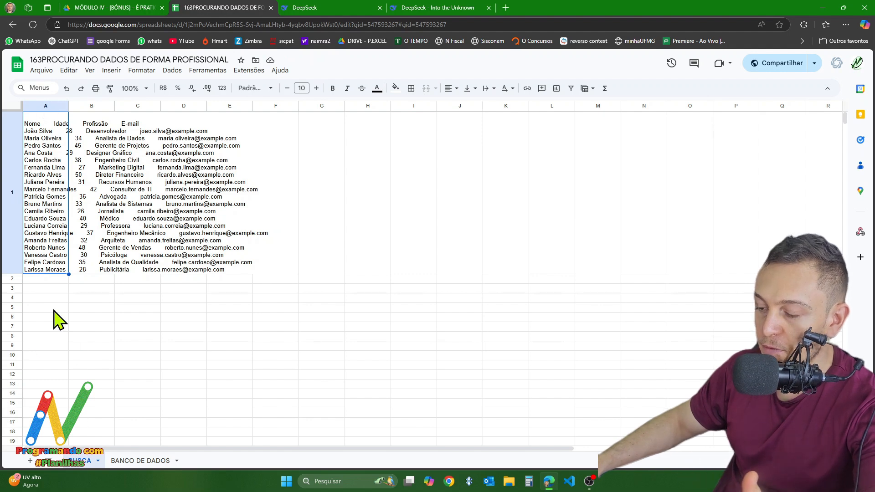
key("Delete")
left_click(184, 250)
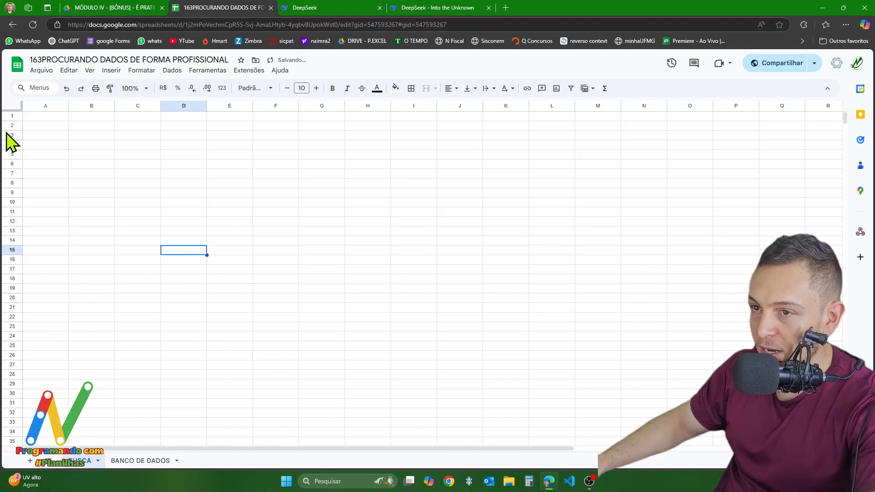
- Try pasting the copied table with its formatting across cells starting at A1, and undo the paste
left_click(48, 117)
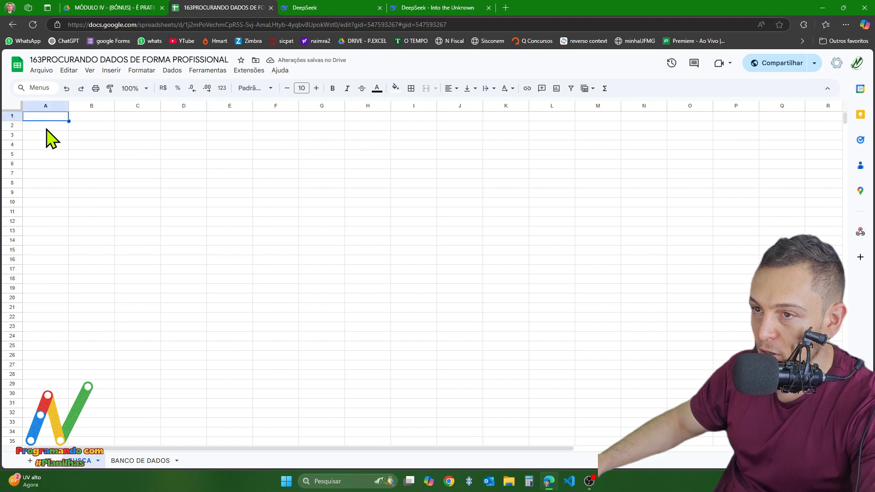
key("ctrl+v")
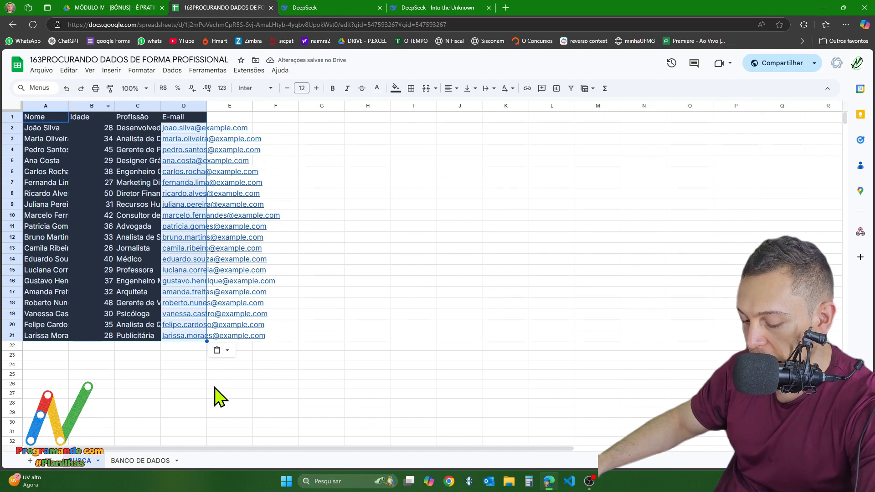
key("ctrl+z")
left_click(172, 214)
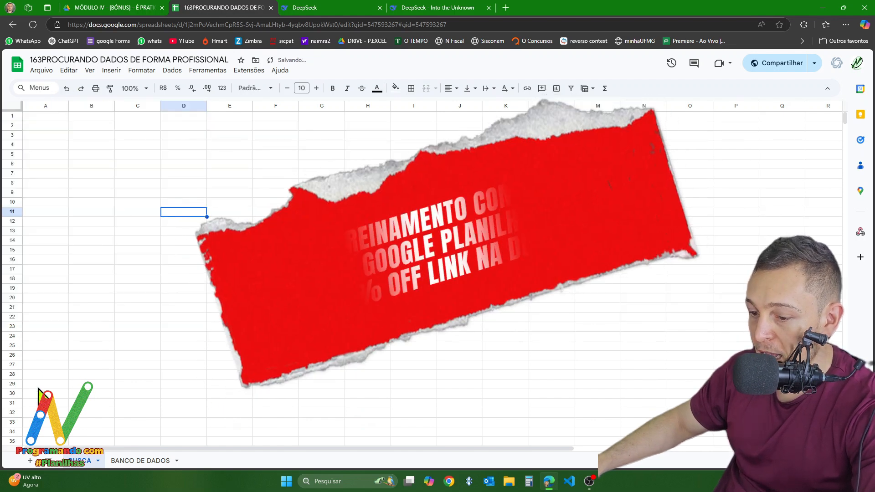
- Enter the headers NOME in cell A1 and PROFISSÃO in cell B1 of the BUSCA sheet
left_click(46, 117)
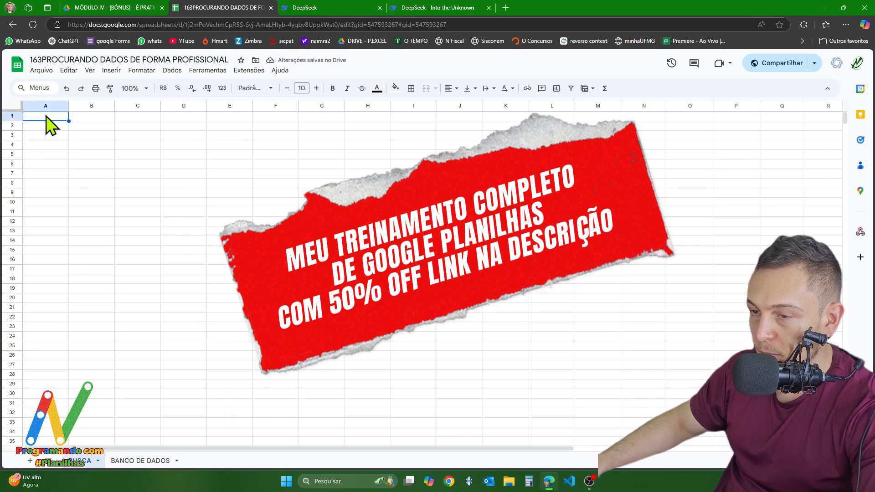
double_click(45, 116)
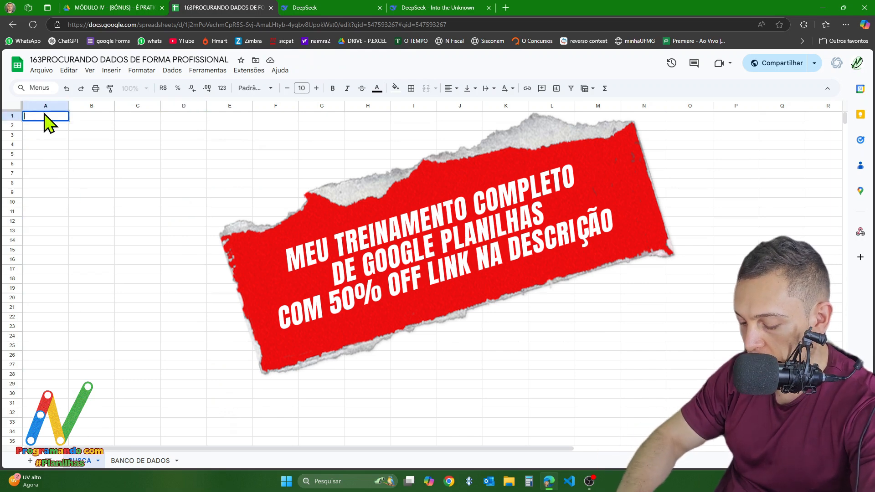
type("NOME")
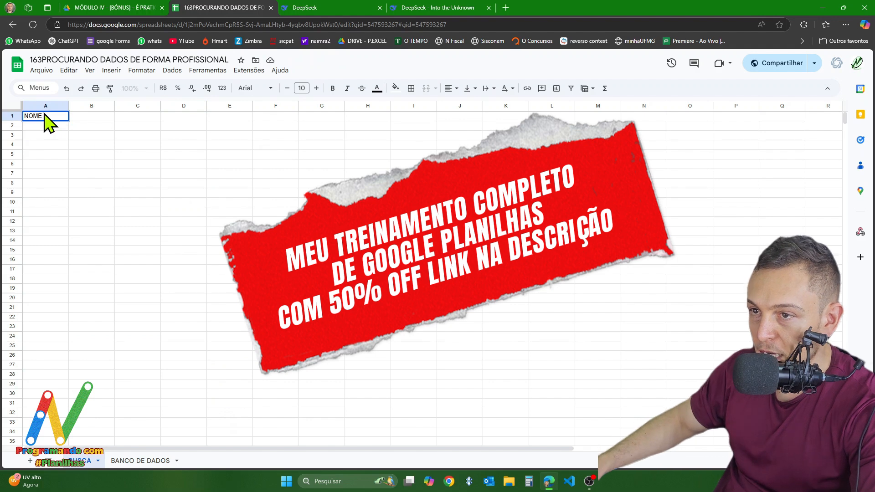
key("Return")
left_click(84, 118)
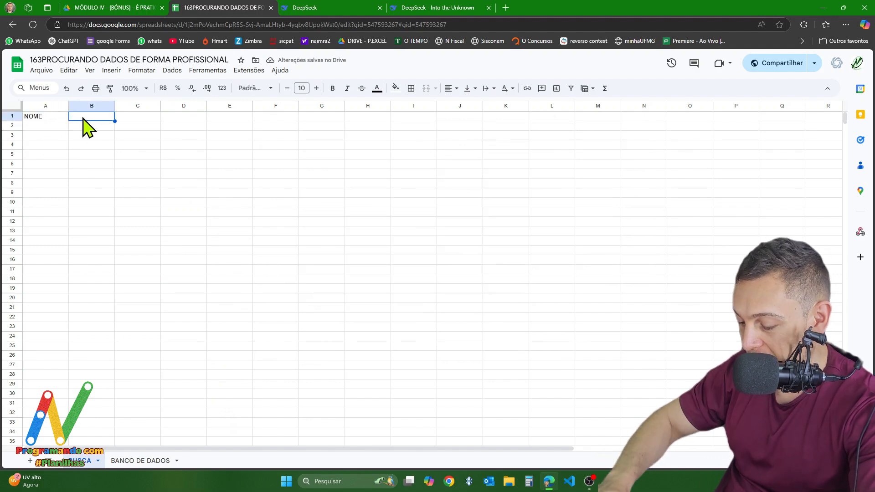
type("PROFISSÃO")
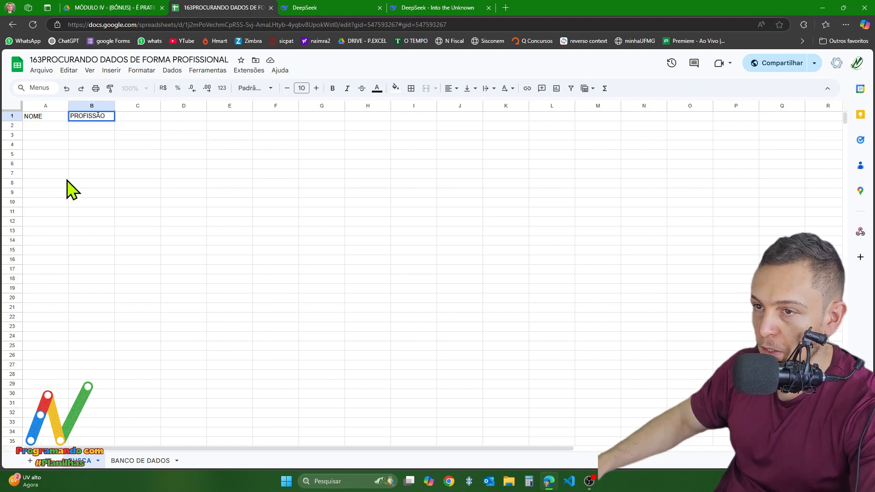
left_click(175, 232)
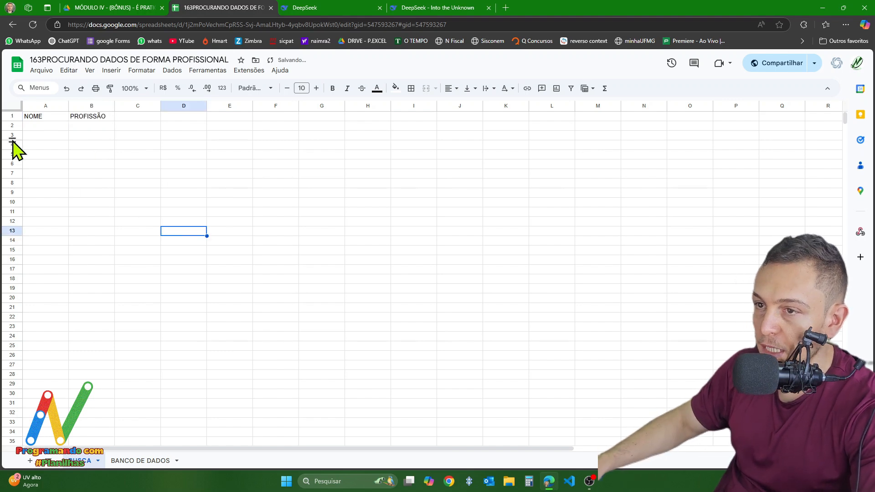
- Add a data validation rule to BUSCA cell A2 with the criterion "Menu suspenso (de um intervalo)"
left_click(38, 128)
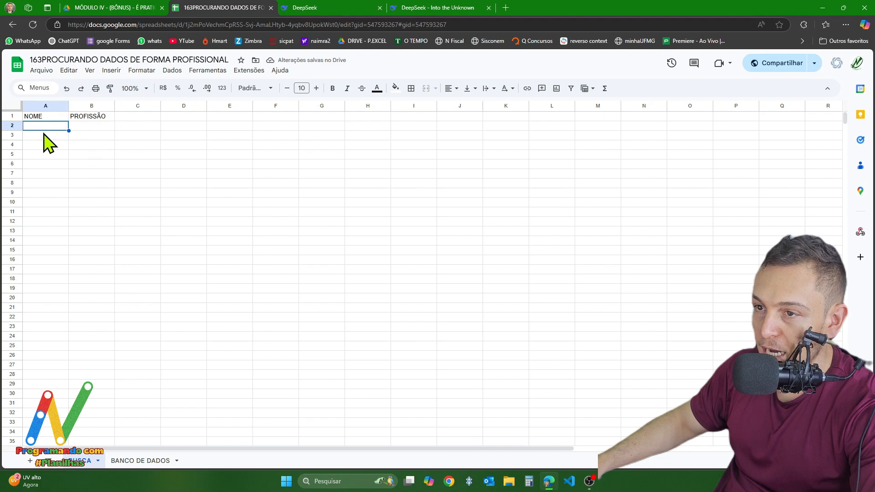
left_click(171, 72)
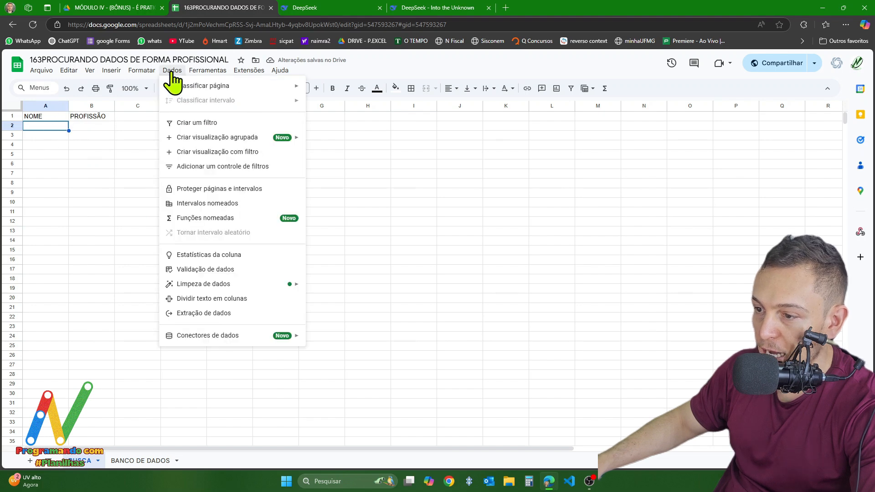
left_click(207, 268)
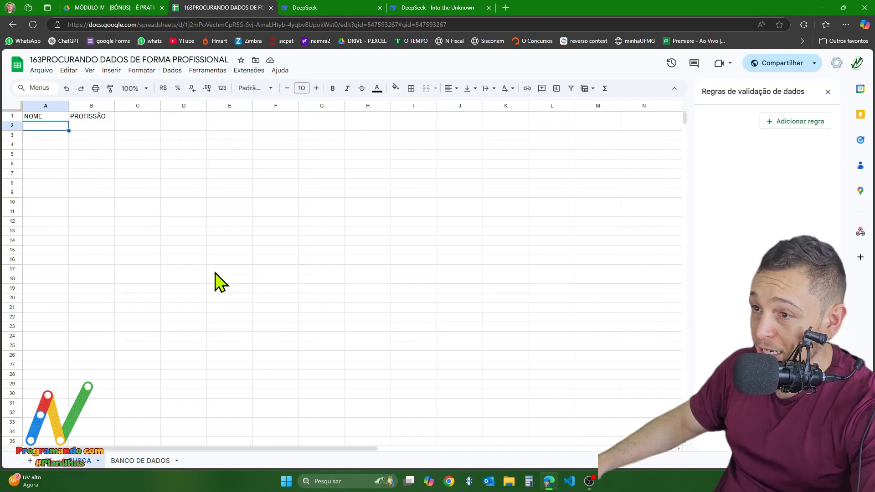
left_click(802, 122)
left_click(747, 171)
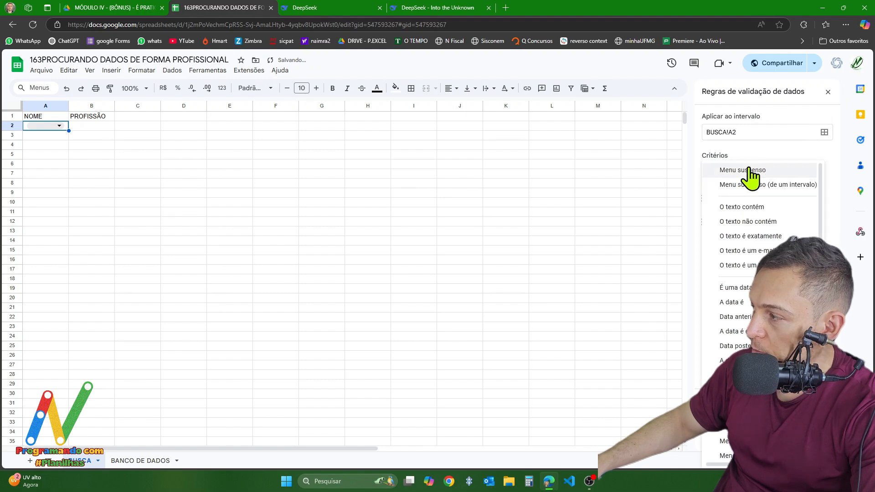
left_click(769, 185)
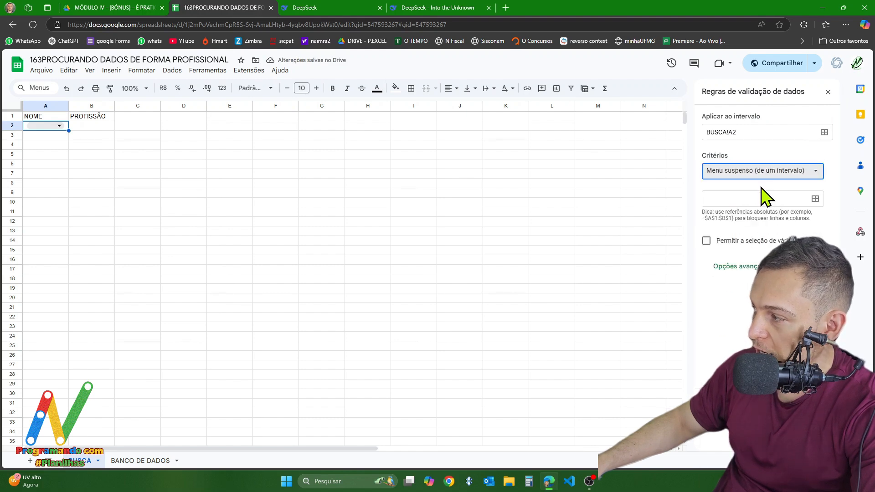
- Set the dropdown's source range to 'BANCO DE DADOS'!A2:A and close the validation rules
left_click(751, 199)
left_click(141, 461)
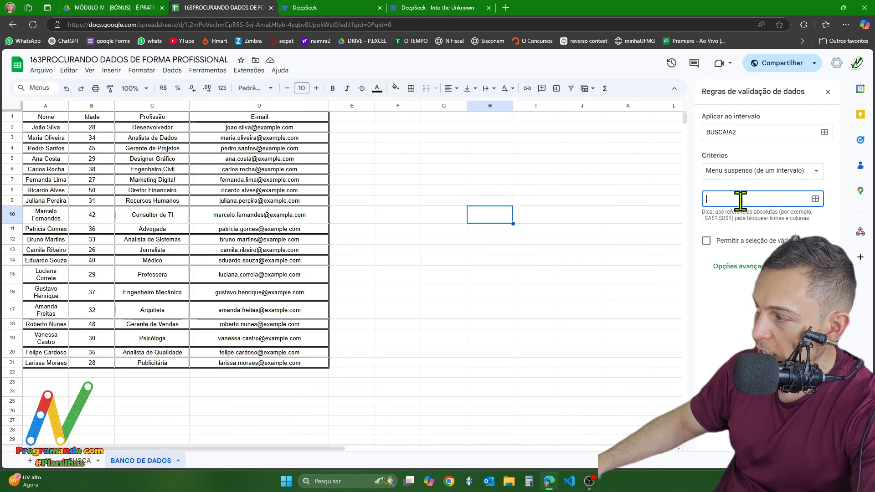
left_click(40, 107)
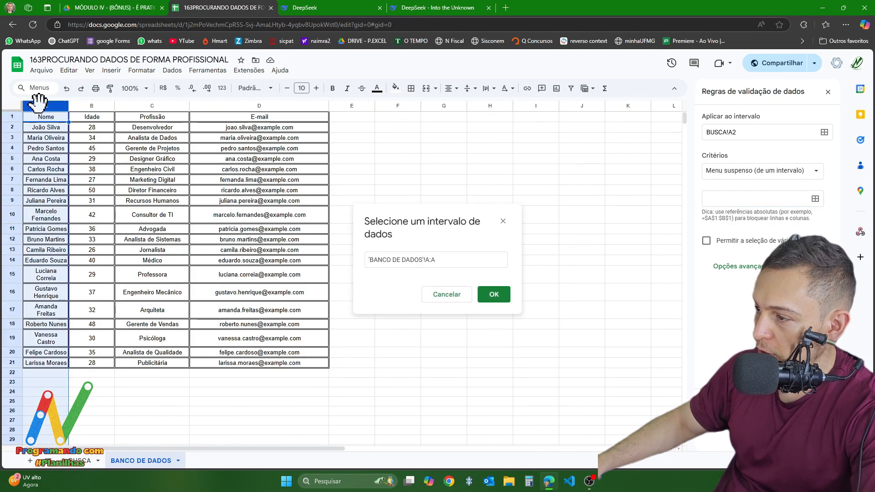
left_click(428, 259)
type("2:")
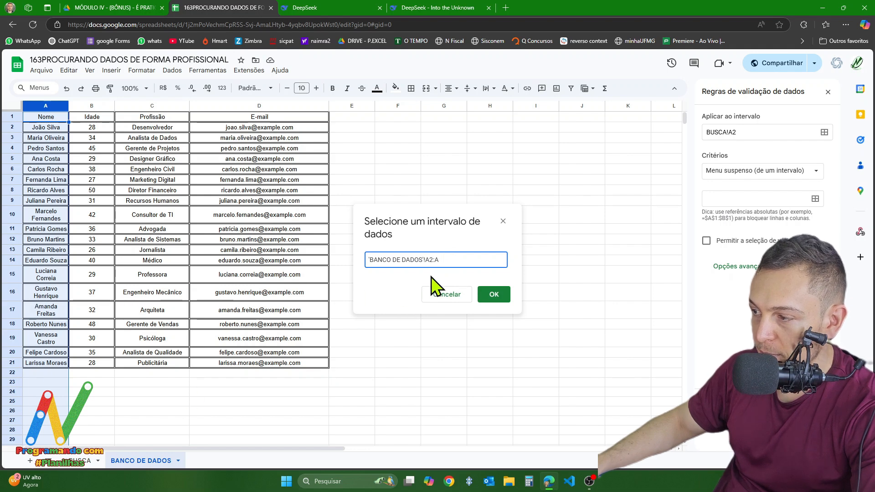
left_click(496, 300)
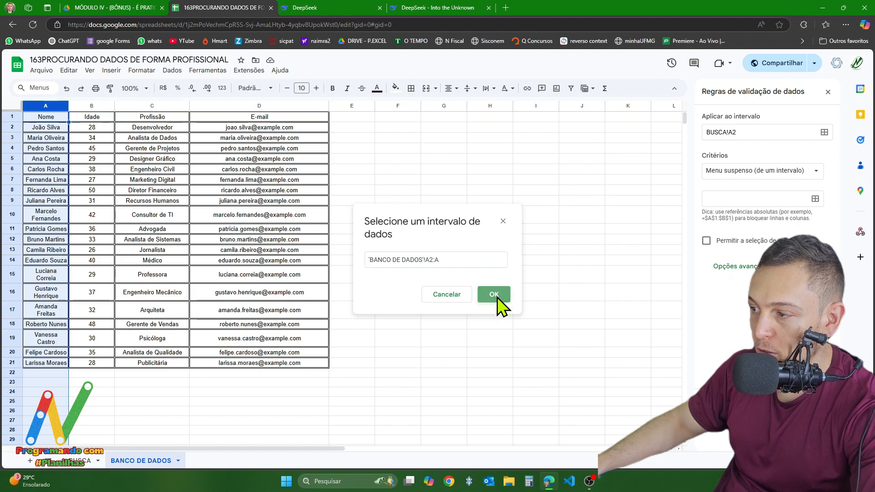
left_click(828, 92)
- Enter TESTE in cell A22 of BANCO DE DADOS and check the dropdown list in BUSCA cell A2
left_click(39, 374)
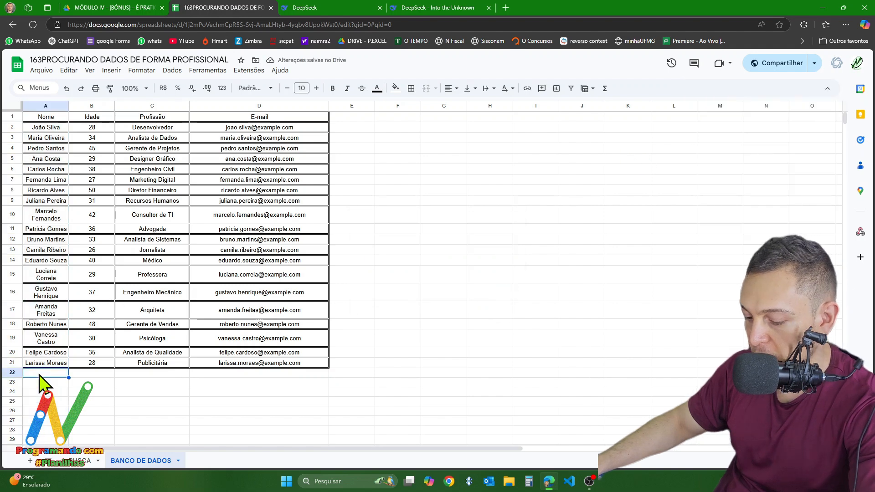
type("TESTE")
left_click(44, 402)
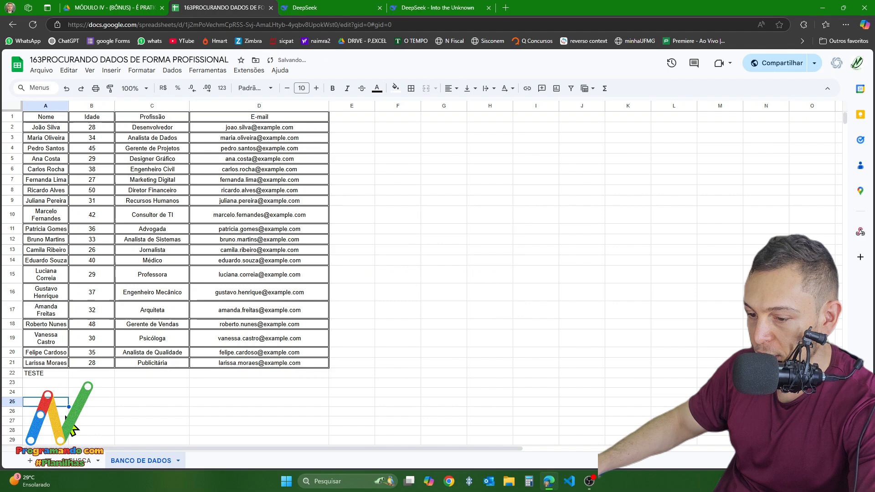
left_click(65, 466)
left_click(44, 126)
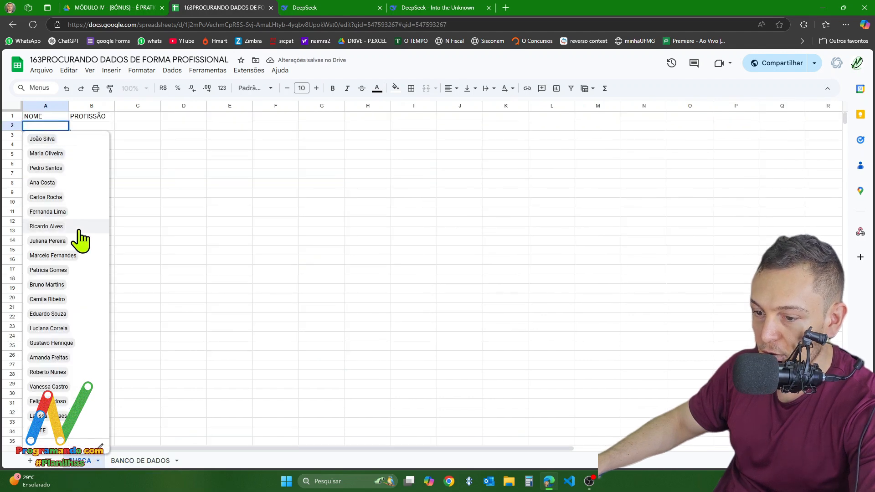
left_click(364, 308)
- Delete the TESTE entry from cell A22 of the BANCO DE DADOS sheet
left_click(127, 463)
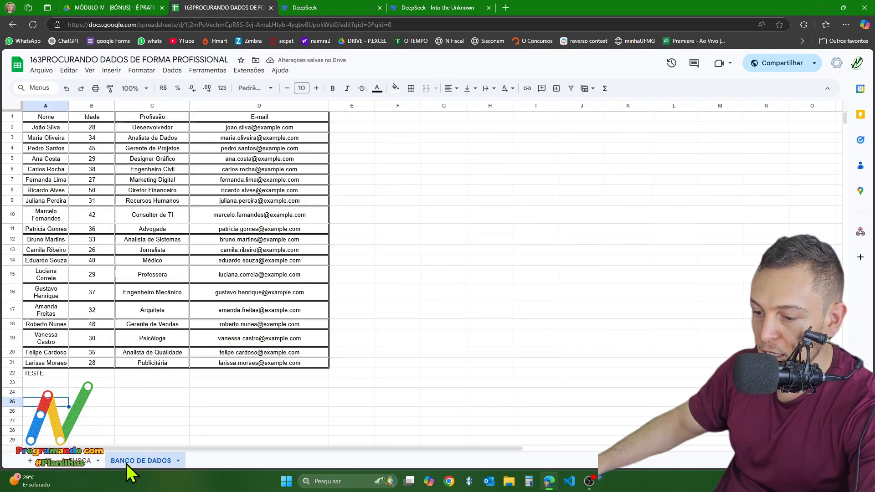
left_click(45, 374)
key("Delete")
left_click(193, 401)
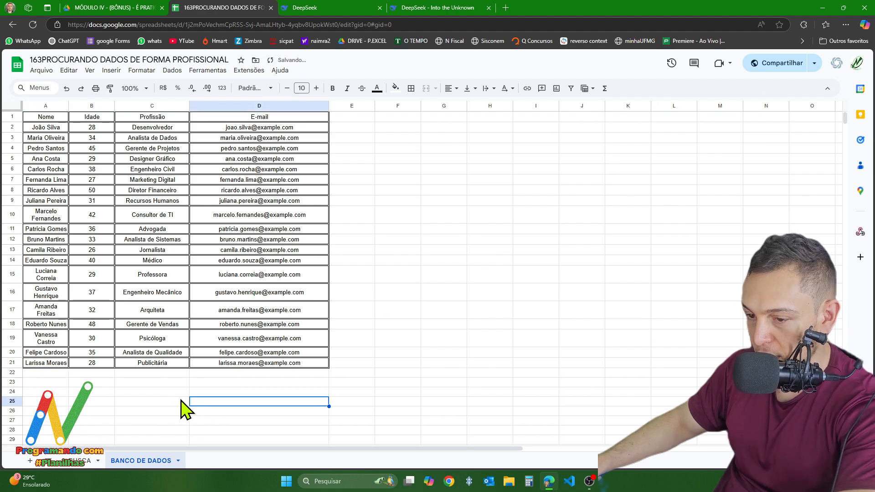
- Choose the first employee in the dropdown of BUSCA cell A2 and widen columns A and B
left_click(81, 461)
left_click(41, 126)
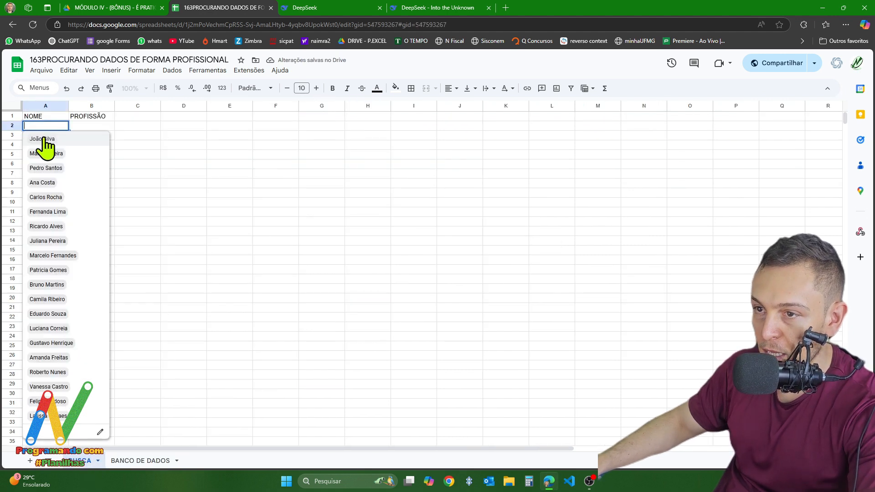
left_click(43, 145)
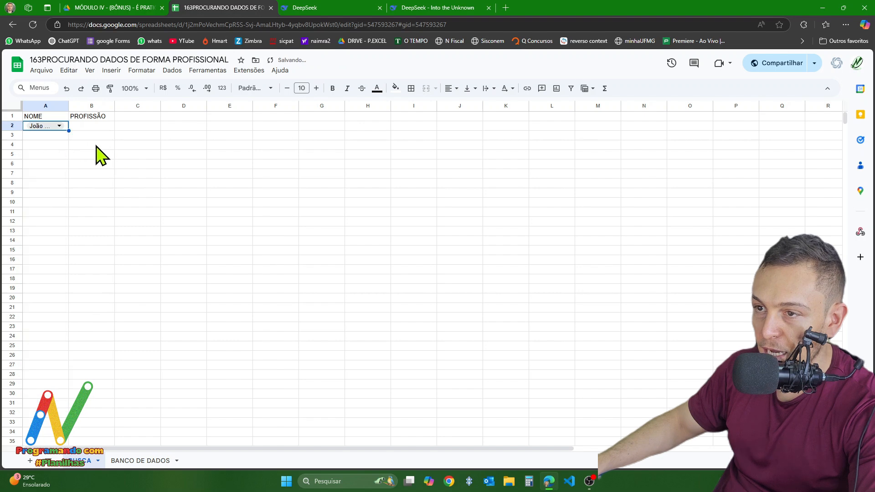
left_click_drag(69, 107, 233, 108)
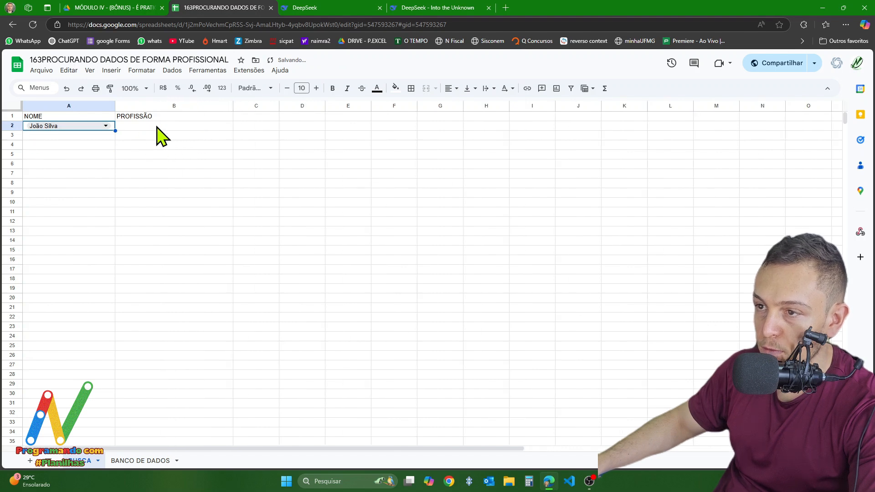
- Copy the header row's formatting from A1:D1 of BANCO DE DADOS onto rows 1 to 30 of the BUSCA sheet
left_click_drag(50, 118, 117, 116)
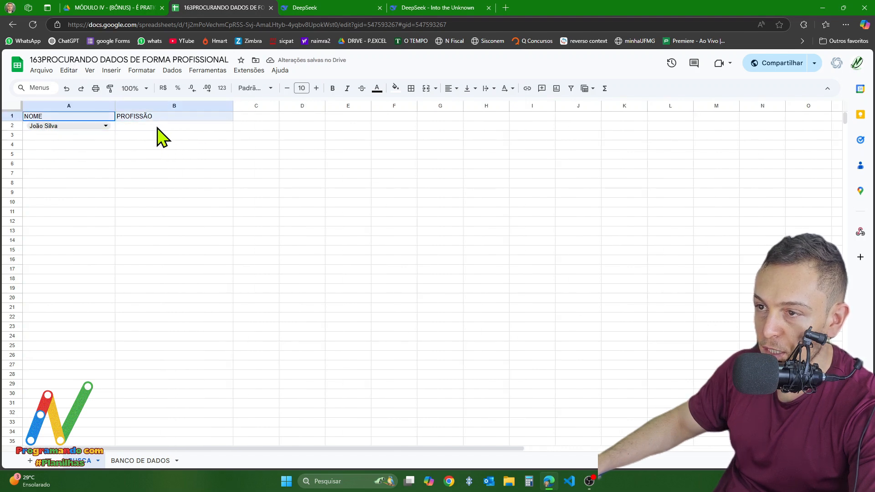
left_click_drag(159, 137, 185, 378)
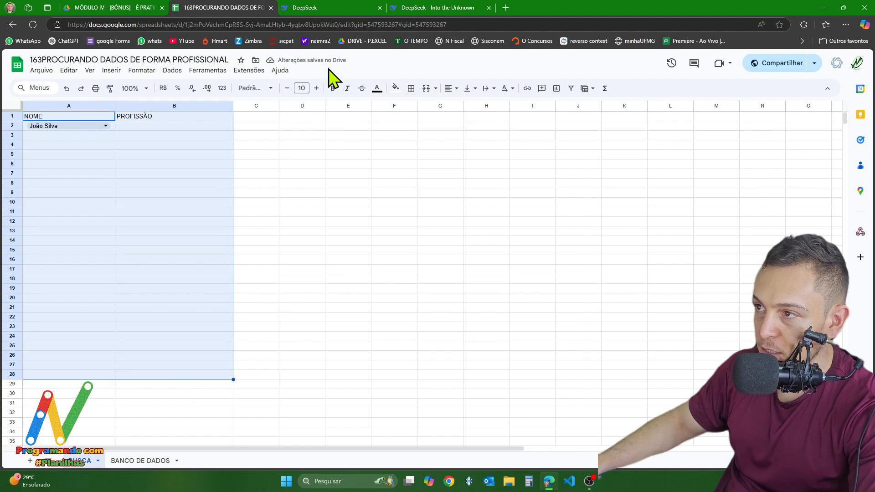
left_click(129, 467)
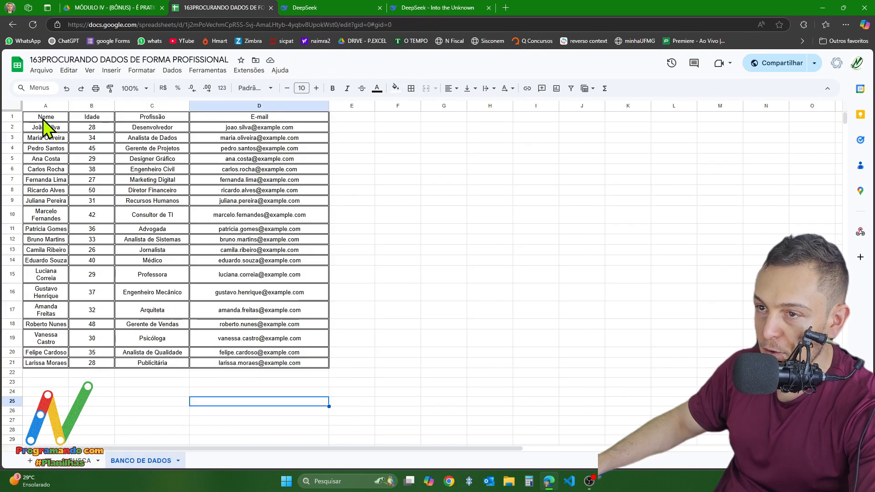
left_click_drag(45, 120, 230, 117)
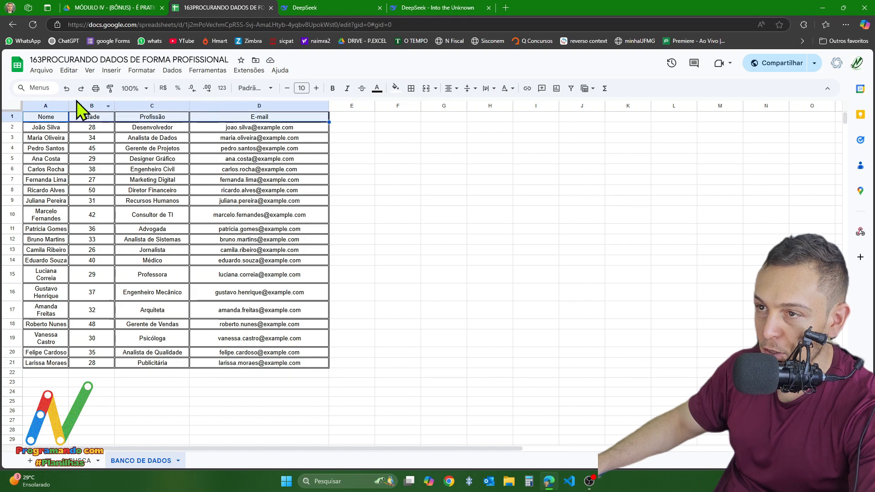
left_click(110, 89)
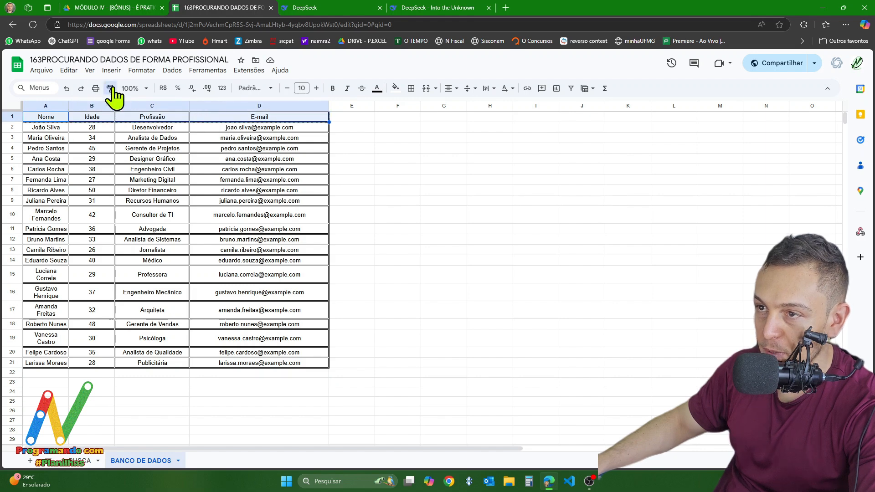
left_click(90, 464)
mouse_move(32, 117)
left_mouse_down()
mouse_move(139, 137)
mouse_move(180, 401)
left_mouse_up()
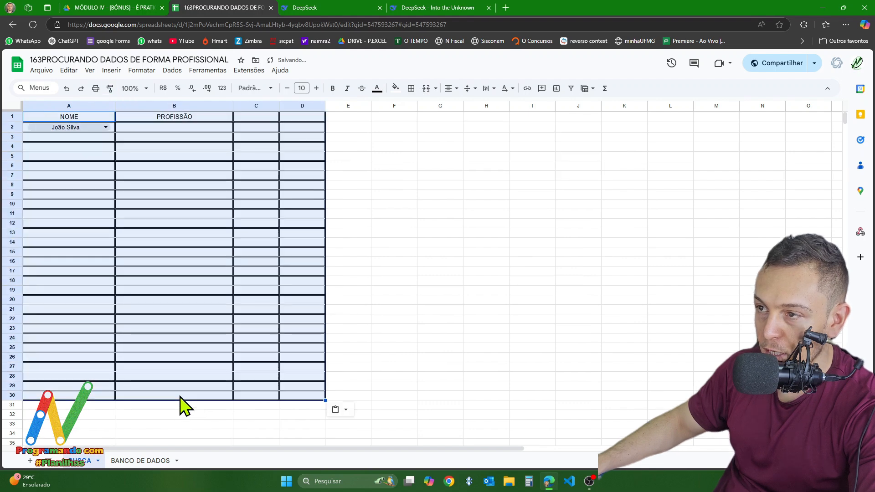
left_click_drag(560, 310, 547, 302)
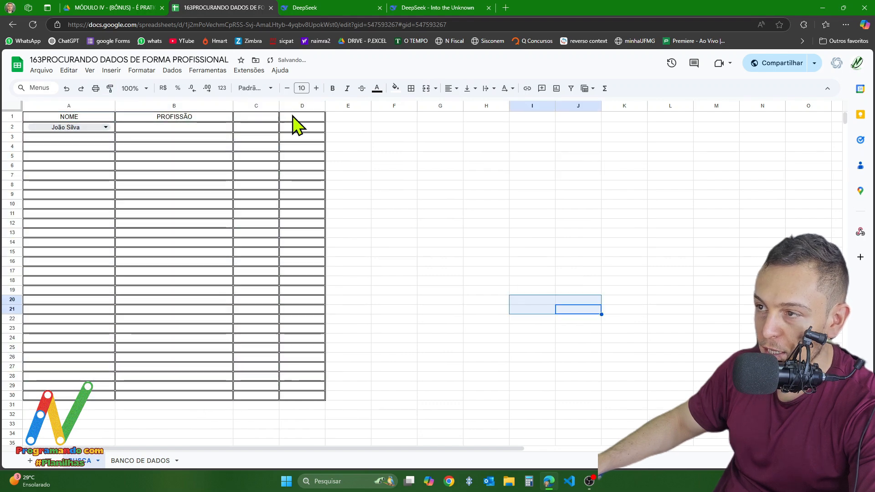
- Delete the surplus bordered columns C and D from the BUSCA sheet
left_click(243, 105)
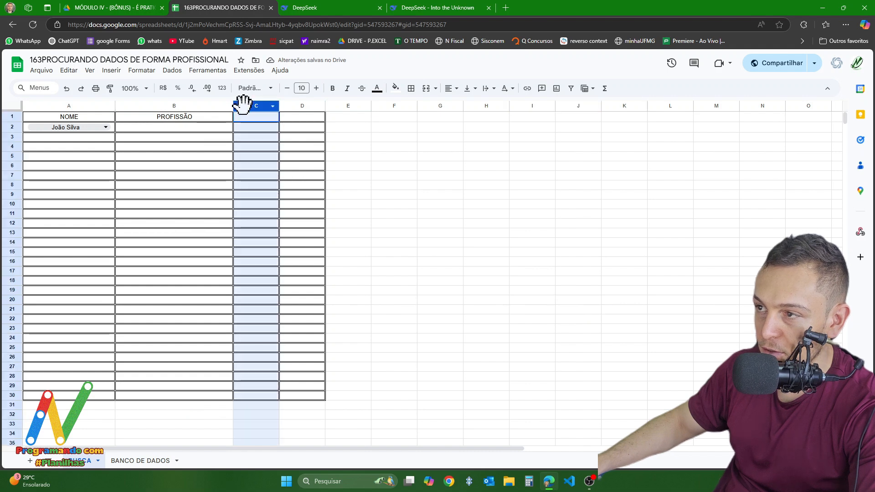
left_click_drag(243, 106, 303, 102)
right_click(257, 105)
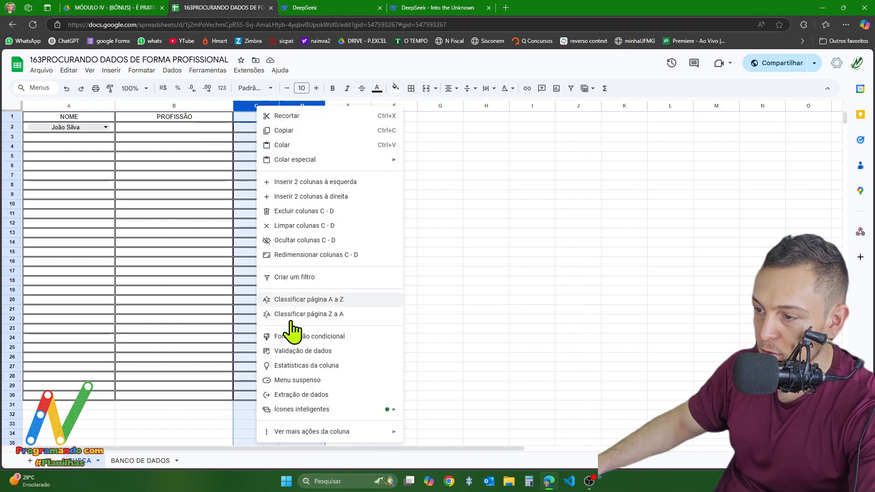
left_click(293, 216)
- Make the text in BUSCA columns A and B bold at size 12, and widen both columns
left_click_drag(64, 107, 159, 113)
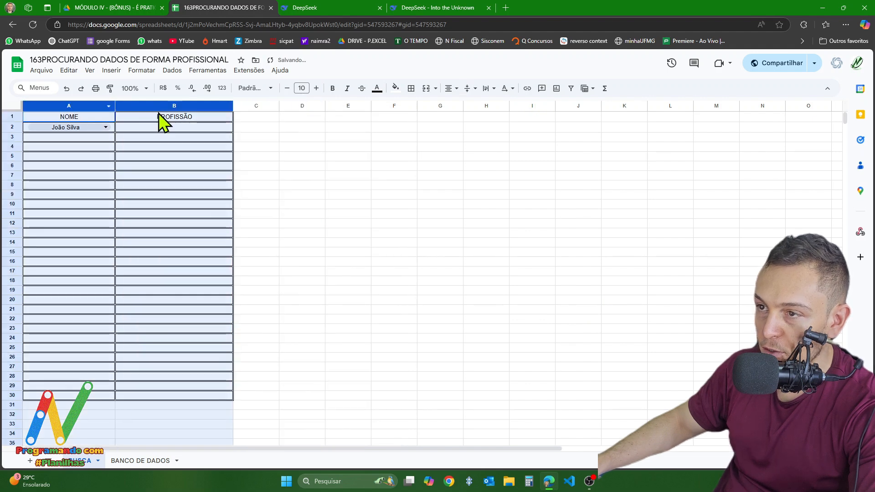
left_click(316, 88)
left_click(316, 88)
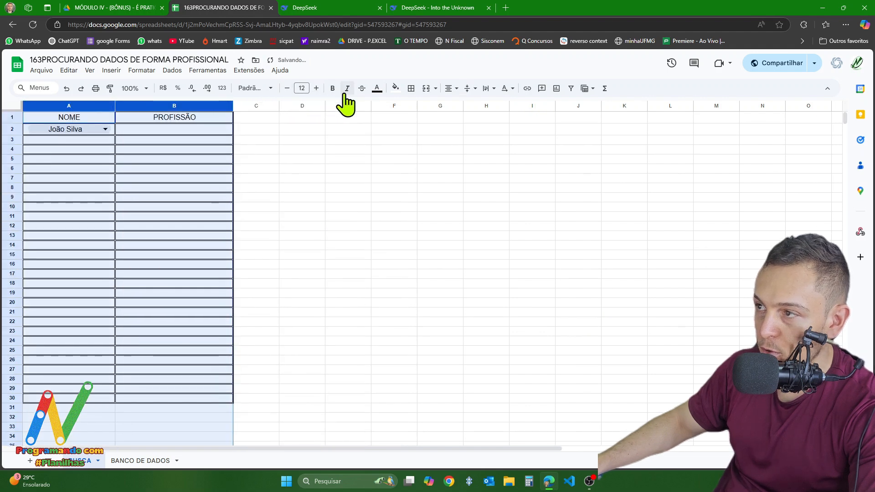
left_click(332, 88)
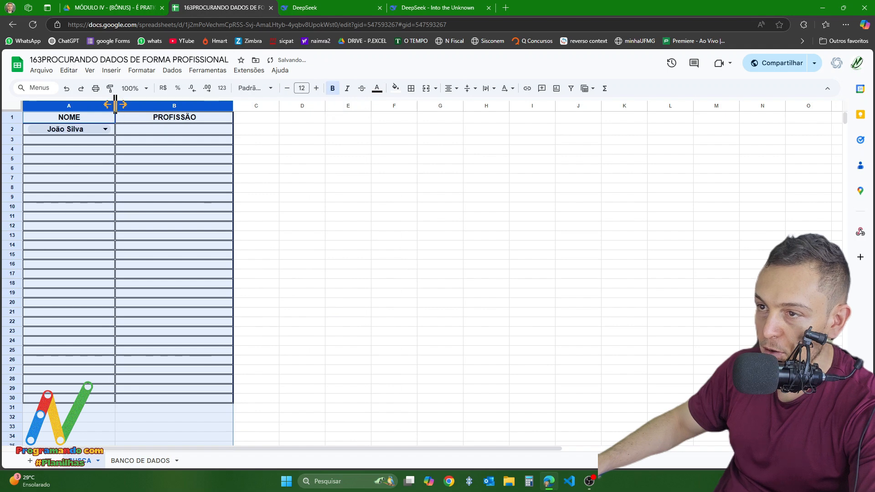
left_click_drag(115, 105, 148, 105)
left_click_drag(275, 108, 293, 110)
left_click(284, 169)
left_click(243, 130)
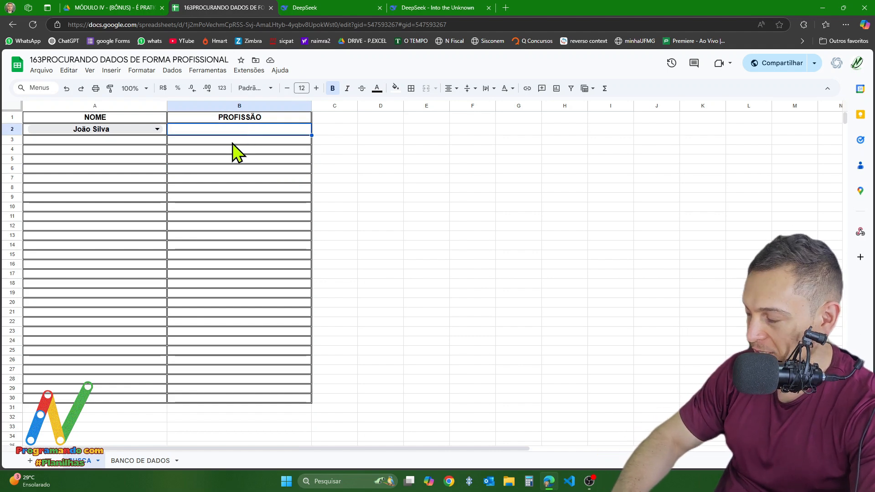
type("=PROC")
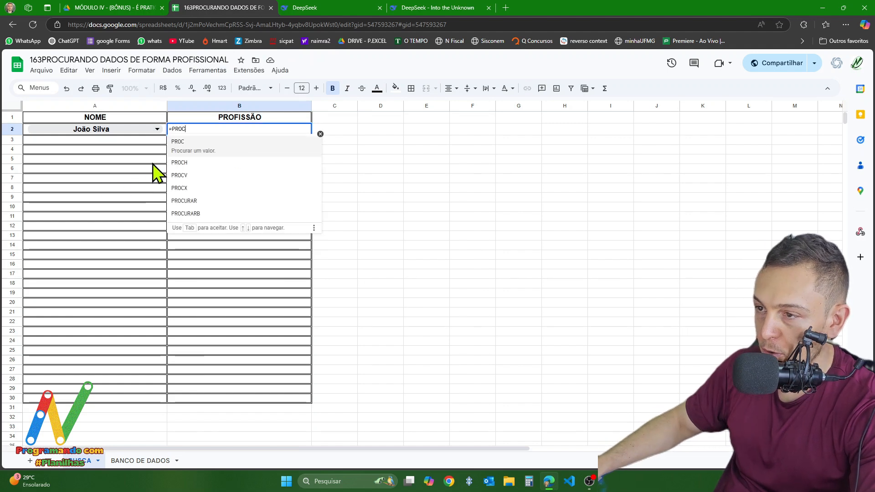
left_click(182, 176)
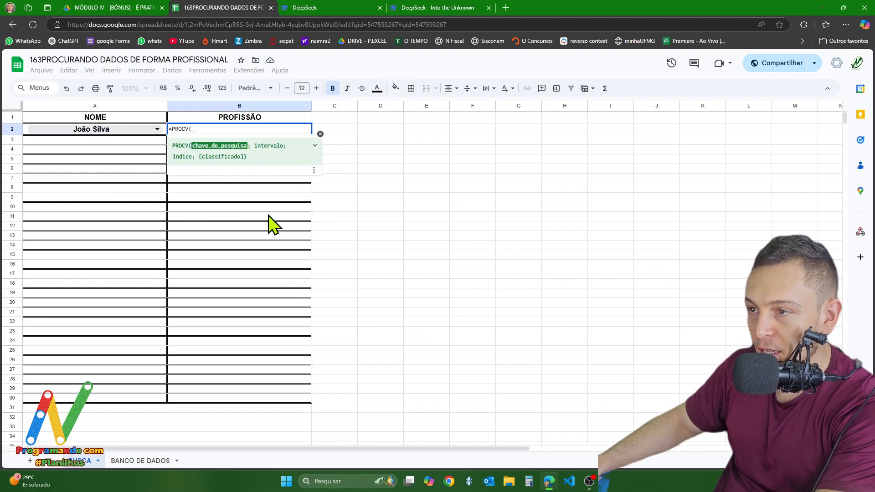
key("BackSpace")
key("BackSpace")
key("BackSpace")
key("BackSpace")
key("BackSpace")
key("BackSpace")
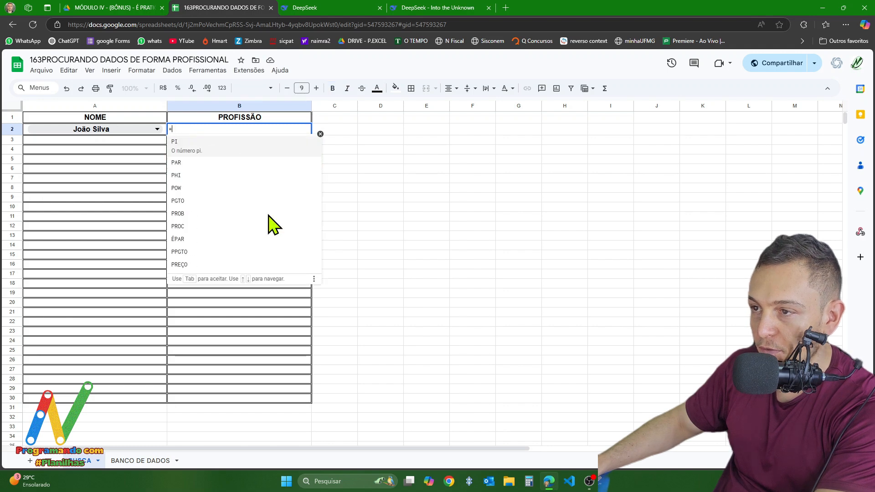
key("Escape")
left_click(337, 179)
- Review the spreadsheet's locale and function-name language settings, then save the settings with locale Brasil
left_click(42, 71)
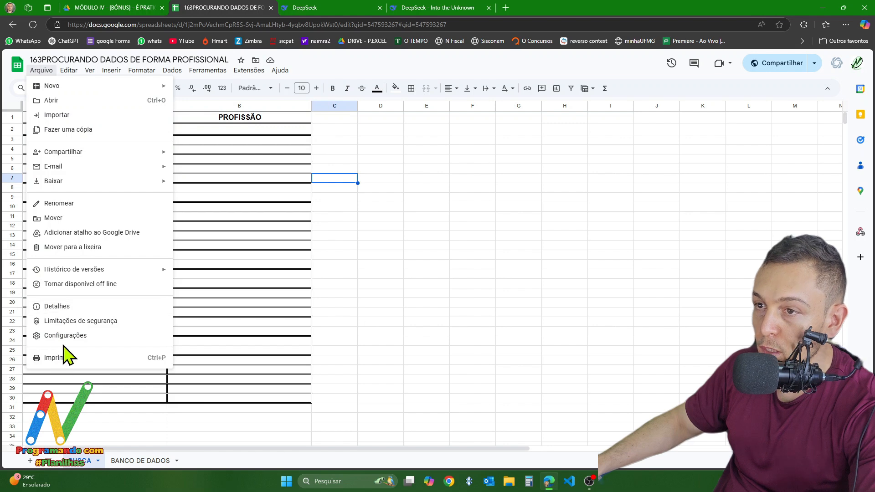
left_click(64, 337)
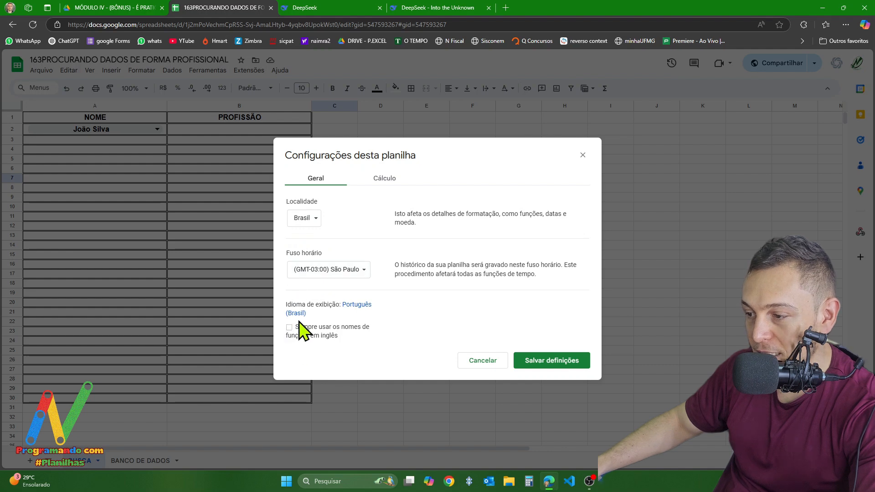
left_click(550, 367)
left_click(221, 236)
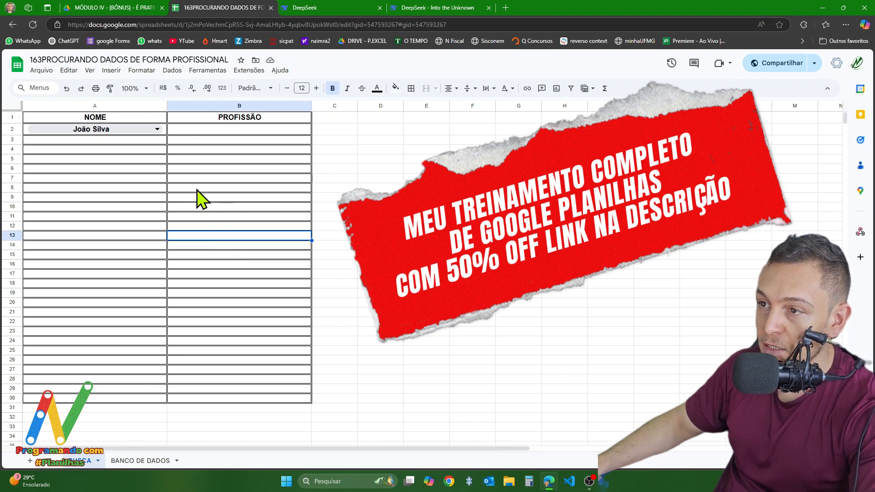
- Enter =PROCV(A2;'BANCO DE DADOS'!A:D;3;0) in BUSCA cell B2
left_click(189, 130)
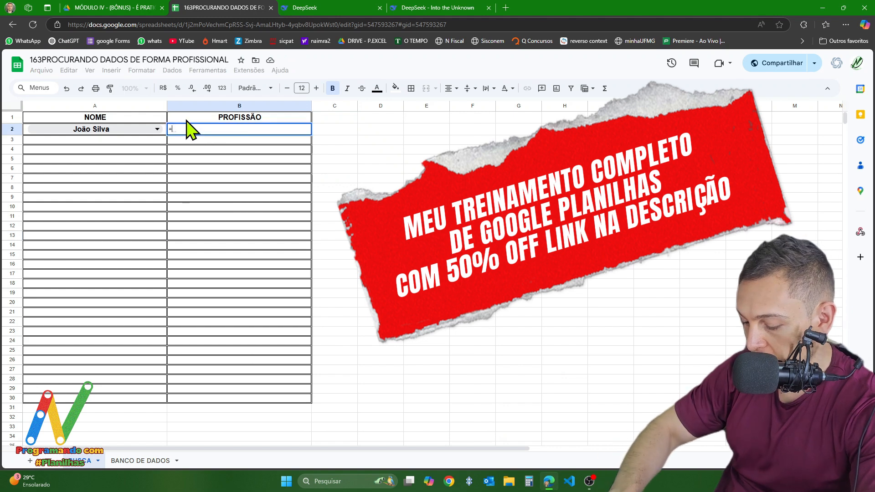
type("=PROCV")
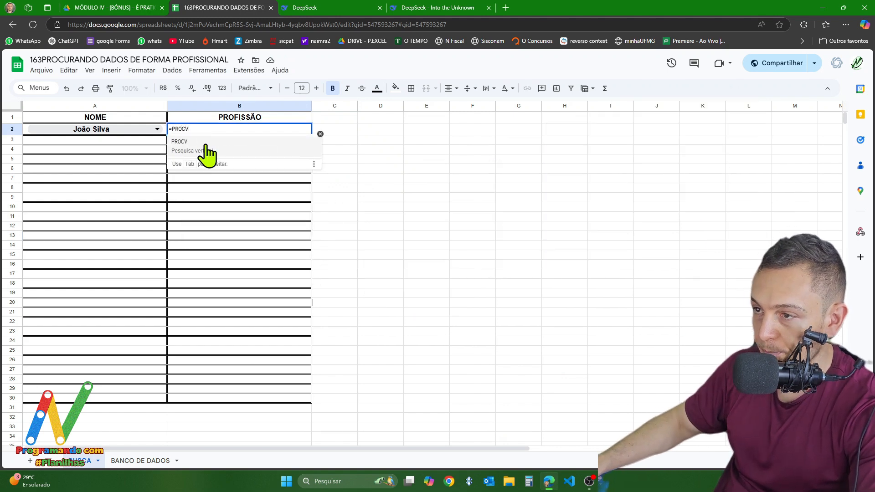
key("Tab")
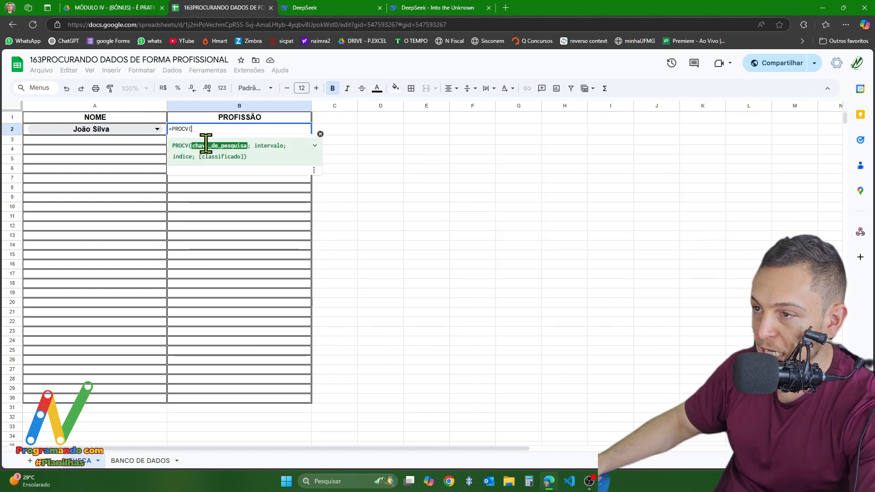
left_click(48, 133)
type(";")
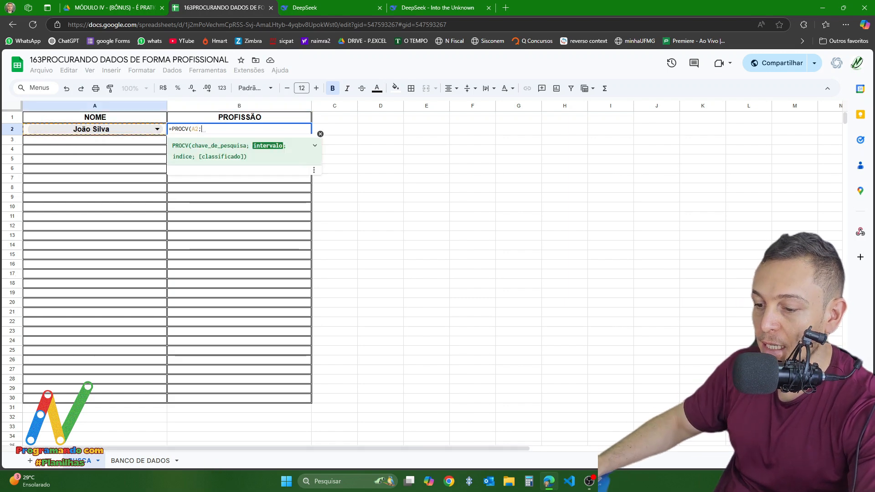
left_click(141, 461)
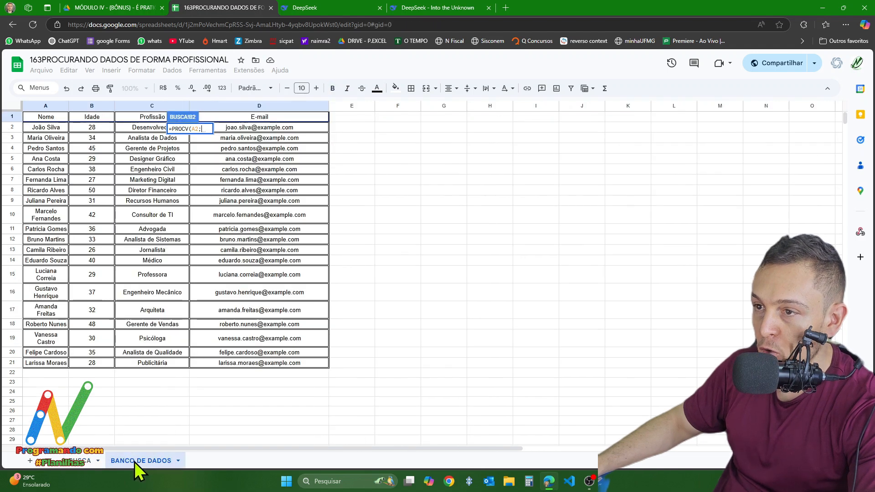
left_click_drag(39, 106, 280, 143)
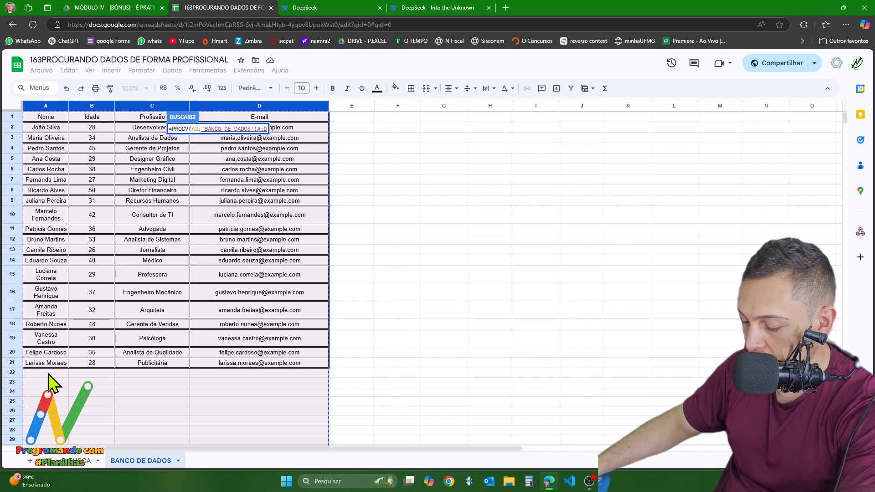
type(";")
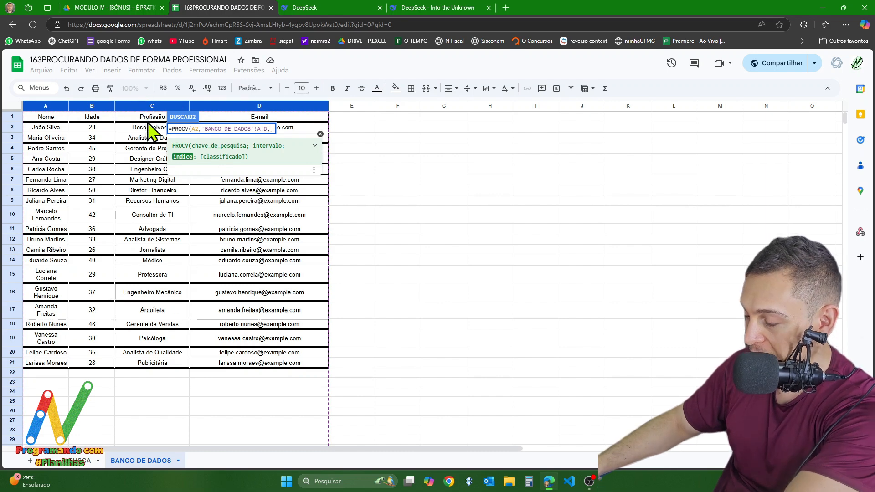
type("3")
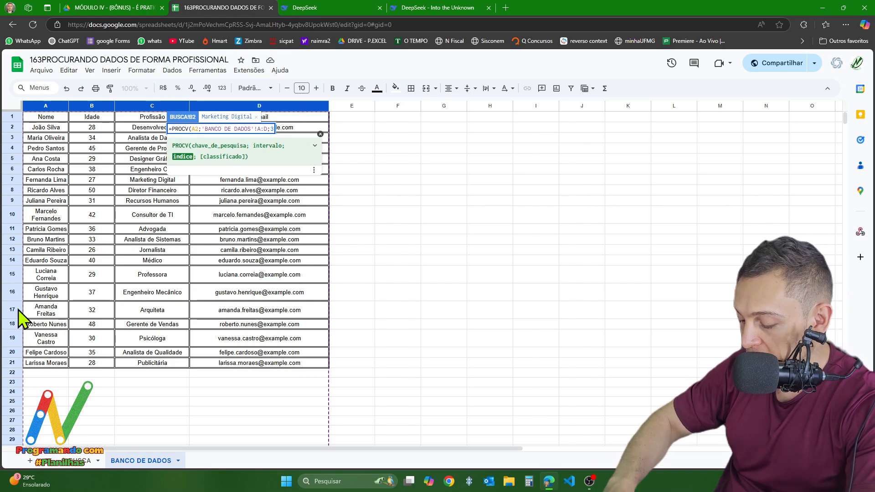
type(";")
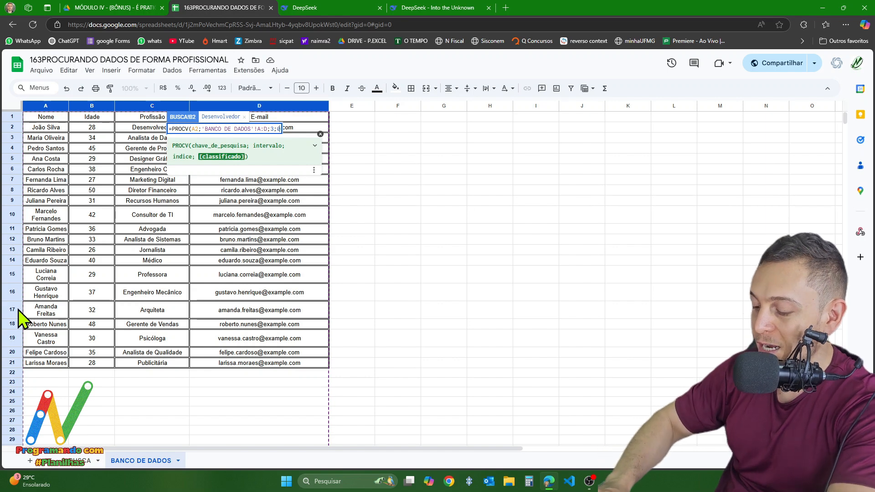
type("0)")
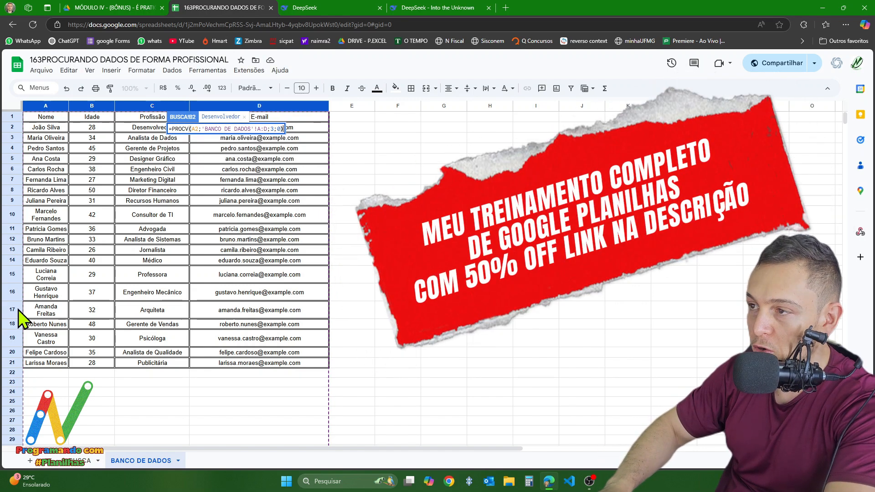
key("Return")
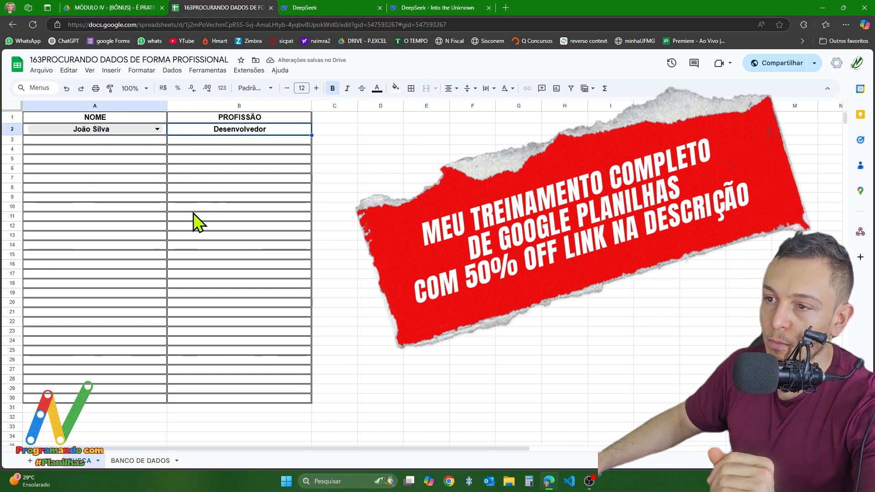
- Clear the selected employee name from the dropdown in BUSCA cell A2
left_click(103, 132)
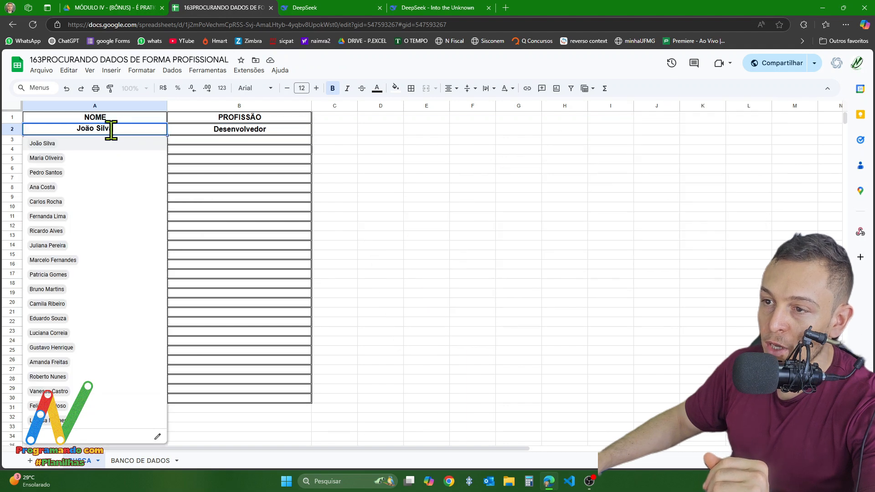
left_click_drag(111, 130, 15, 117)
key("BackSpace")
left_click(333, 226)
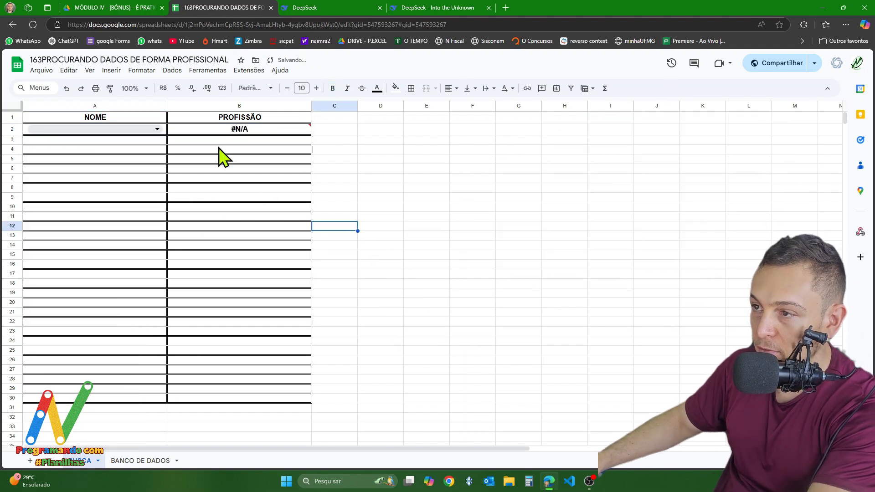
- Remove the PROCV formula from BUSCA cell B2, leaving the cell empty
left_click(246, 133)
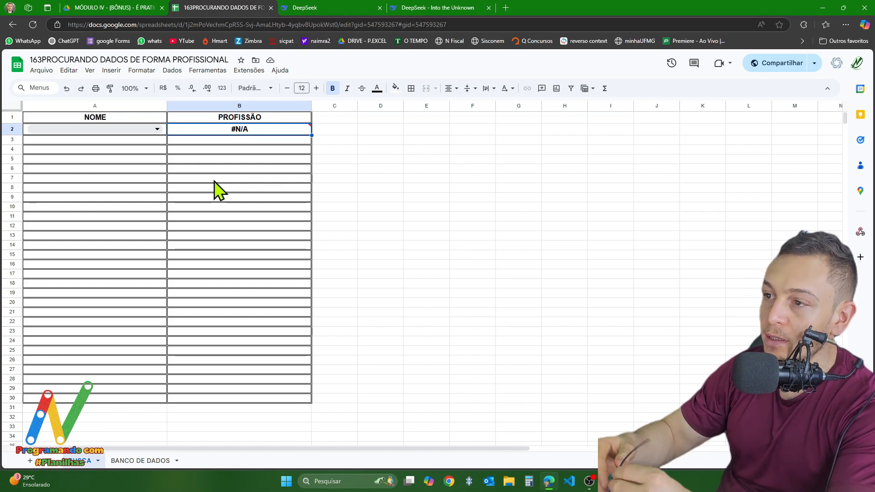
double_click(239, 131)
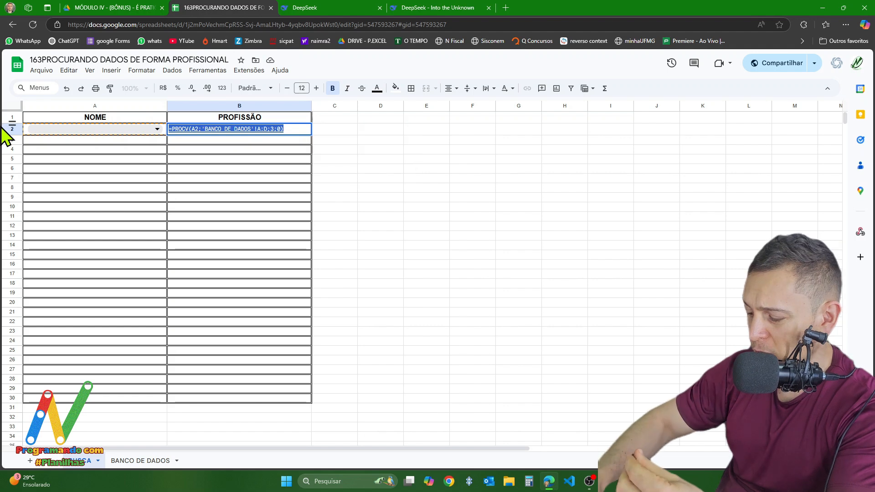
key("BackSpace")
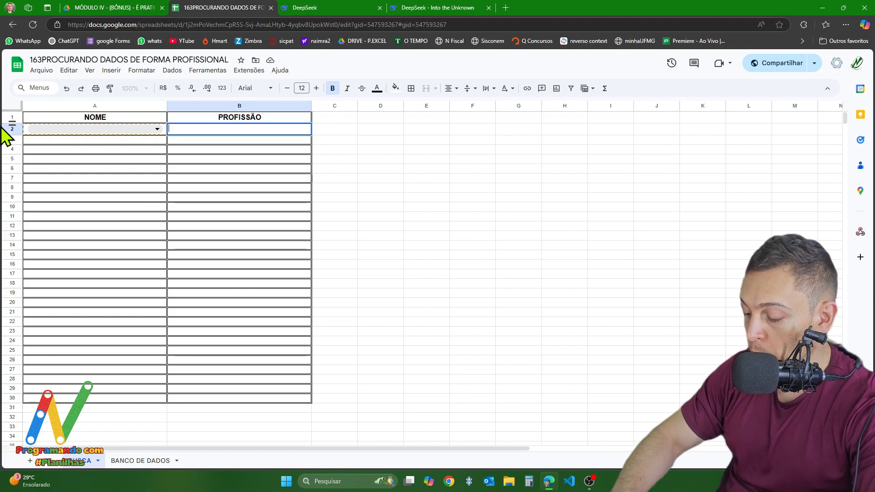
type("=PROC")
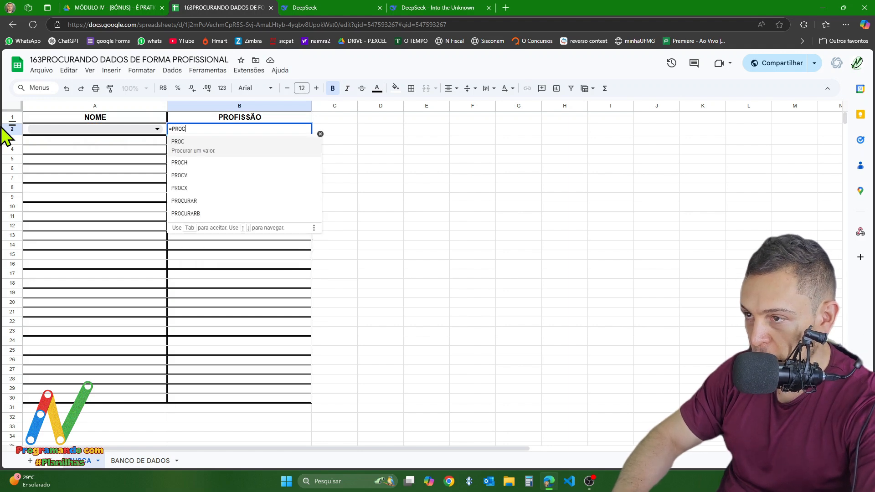
type("X")
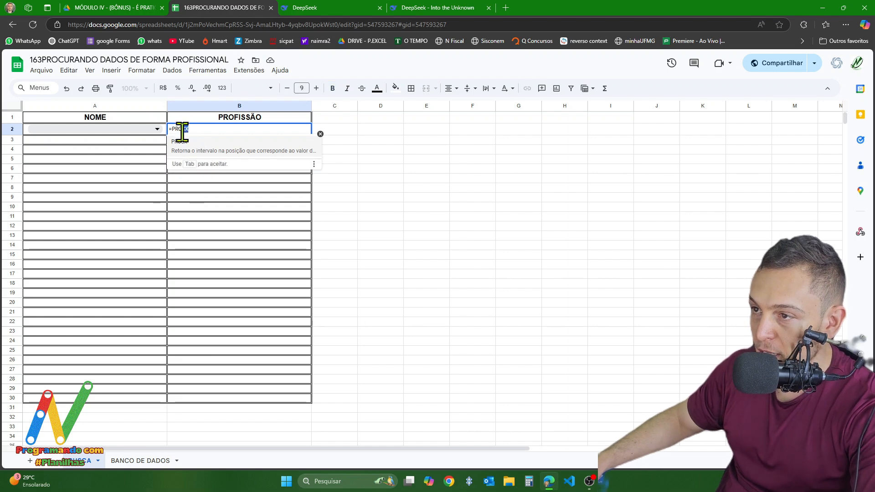
left_click(191, 130)
key("BackSpace")
key("BackSpace")
key("BackSpace")
key("BackSpace")
key("BackSpace")
key("BackSpace")
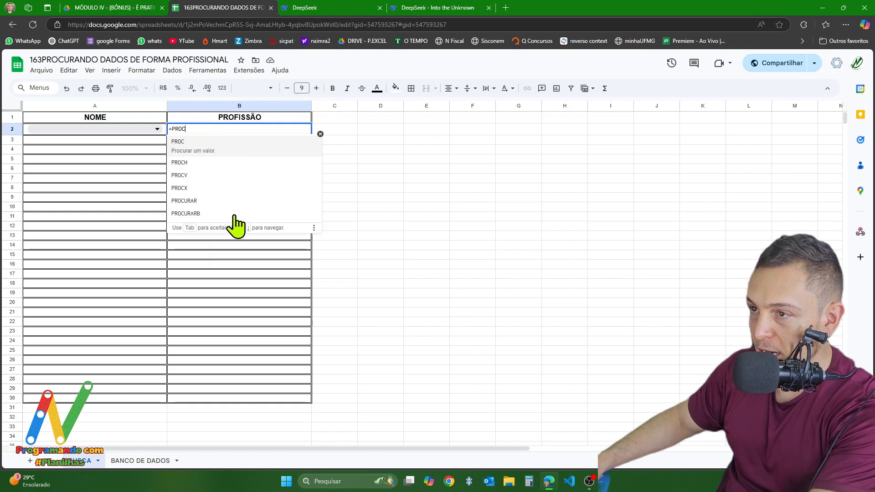
left_click(387, 228)
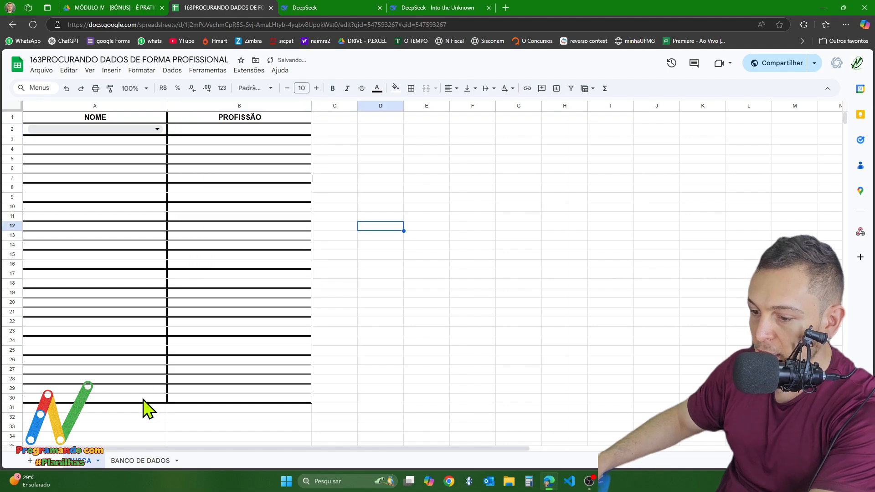
- Examine in BANCO DE DADOS how the names in column A correspond to the professions in column C
left_click(132, 462)
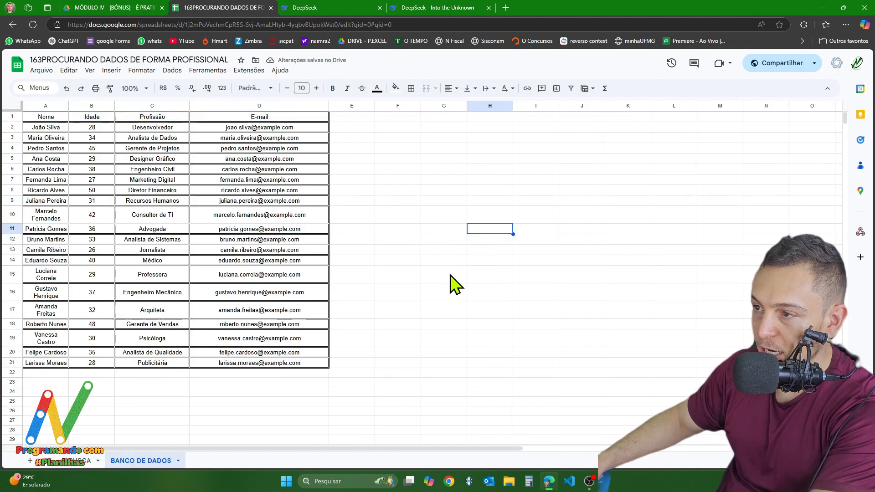
left_click_drag(48, 122, 48, 364)
left_click(129, 385)
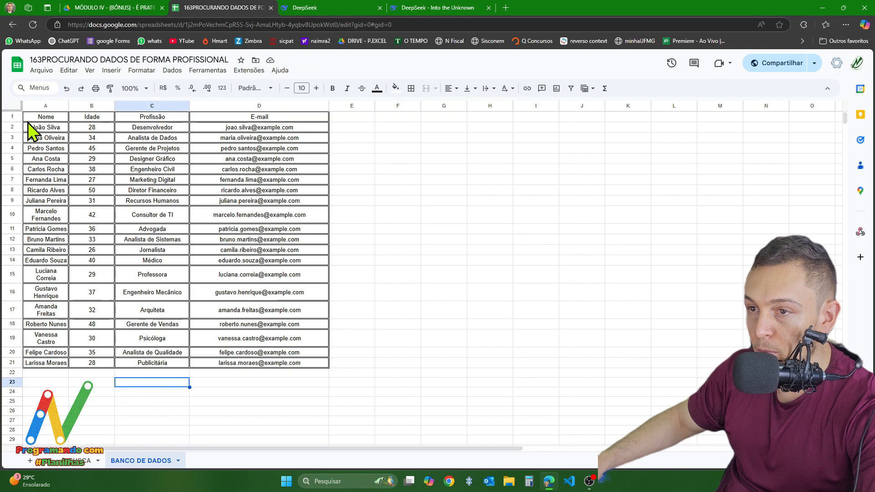
left_click_drag(29, 118, 20, 364)
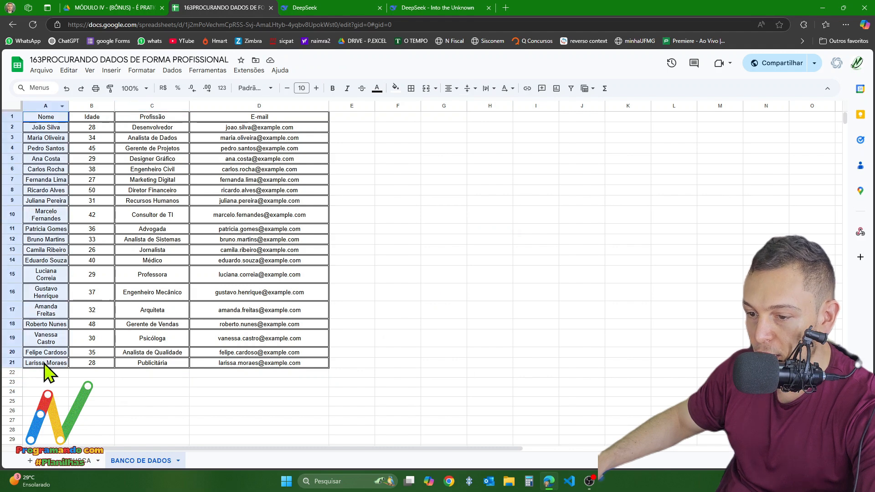
left_click(221, 313)
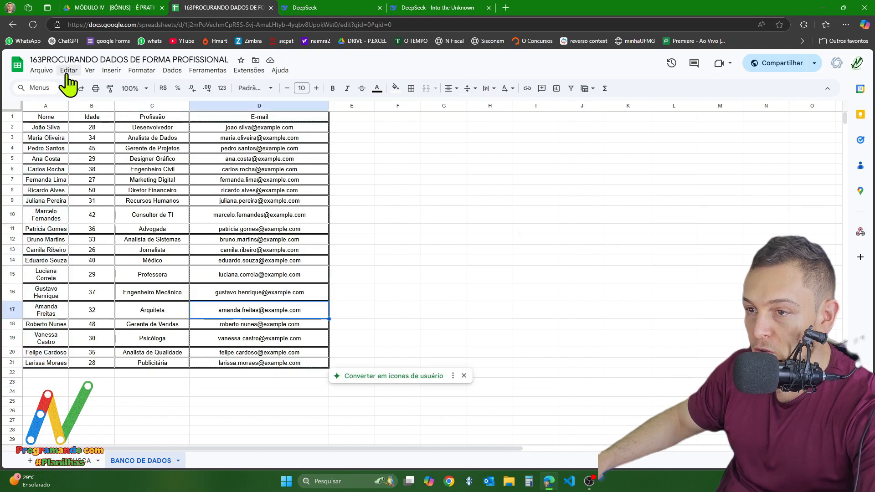
left_click(47, 129)
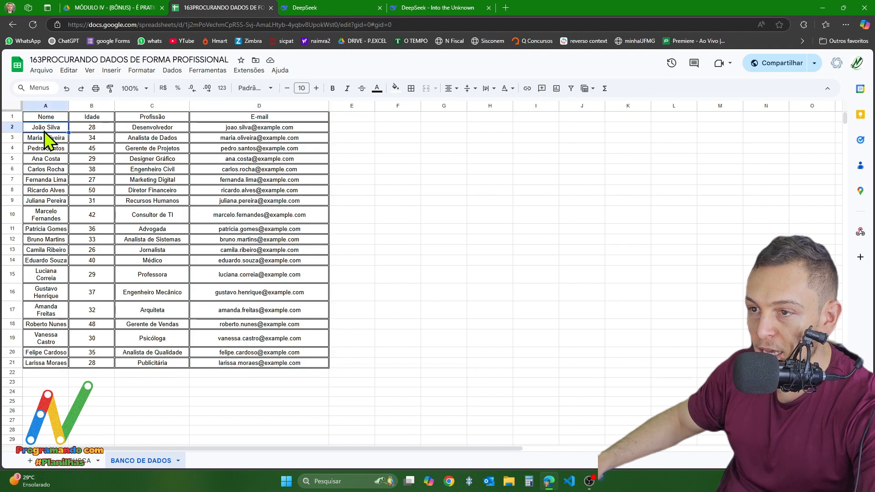
left_click(141, 130)
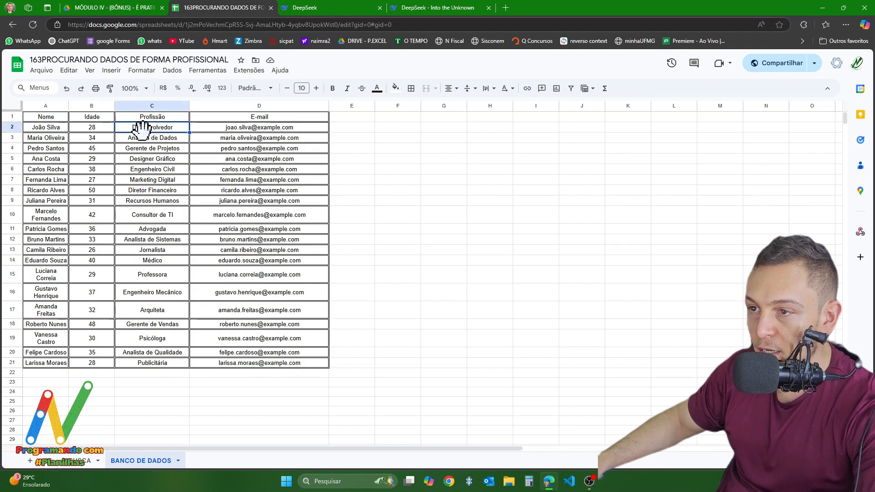
left_click(40, 230)
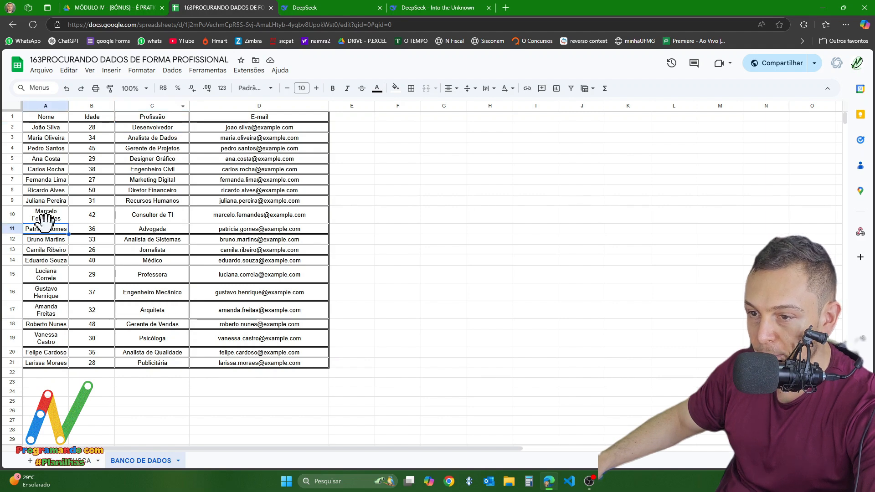
left_click(146, 230)
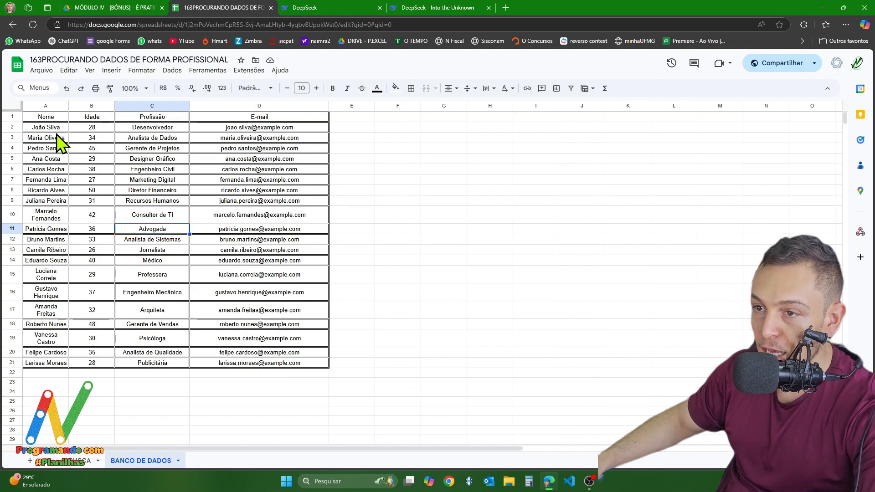
left_click_drag(53, 129, 263, 129)
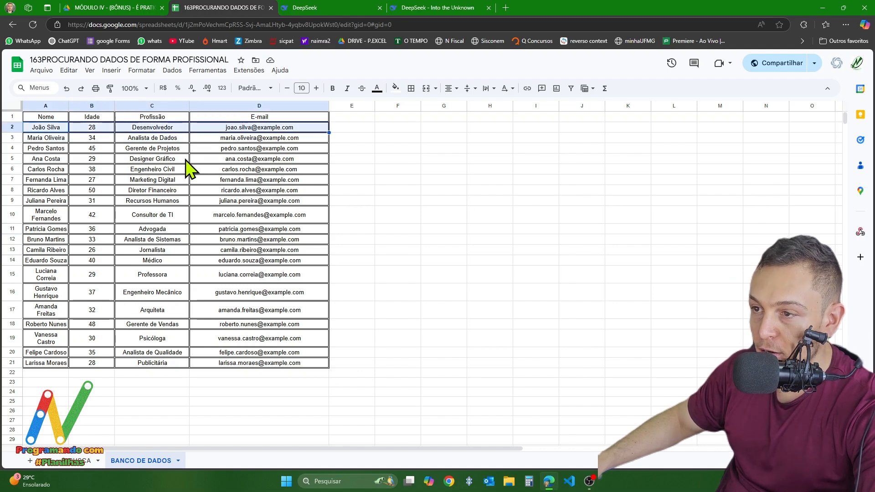
left_click(145, 275)
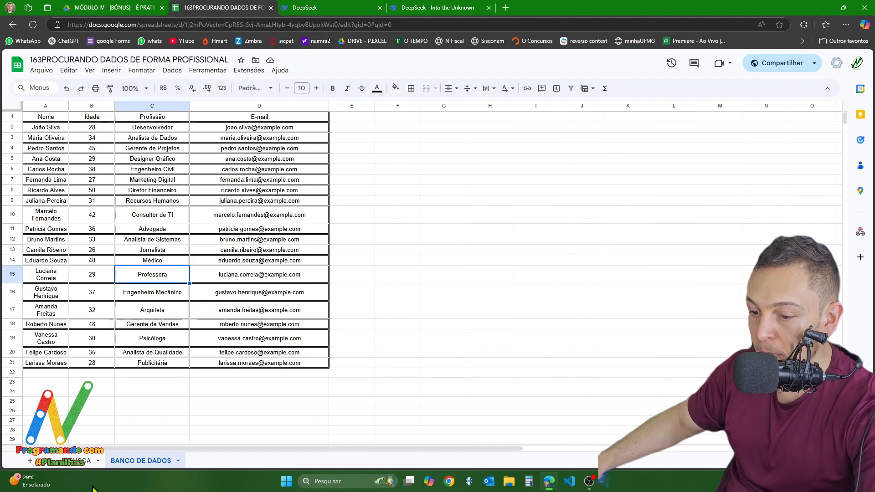
- Start a PROCX formula in BUSCA cell B2 with A2 as the search key
left_click(87, 462)
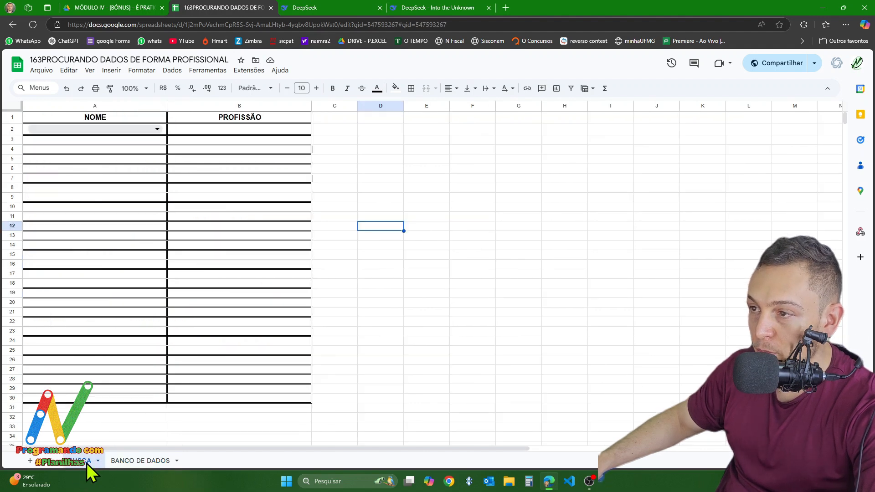
left_click(218, 131)
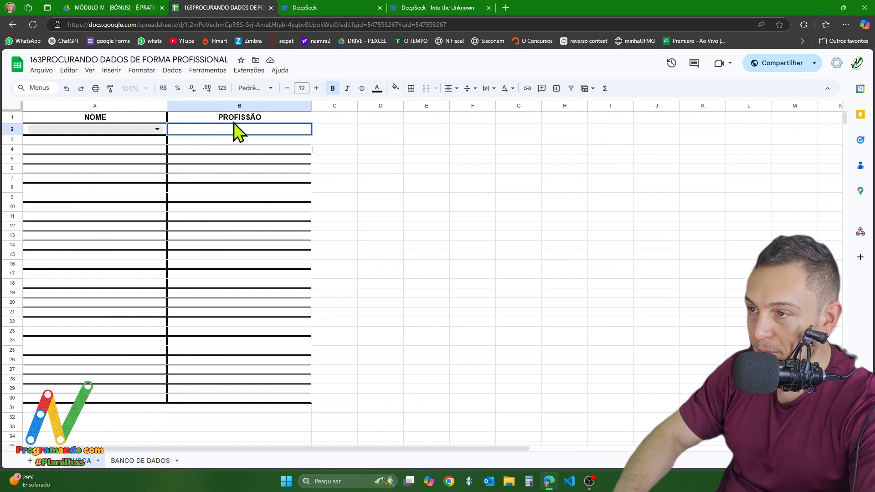
type("=PROC")
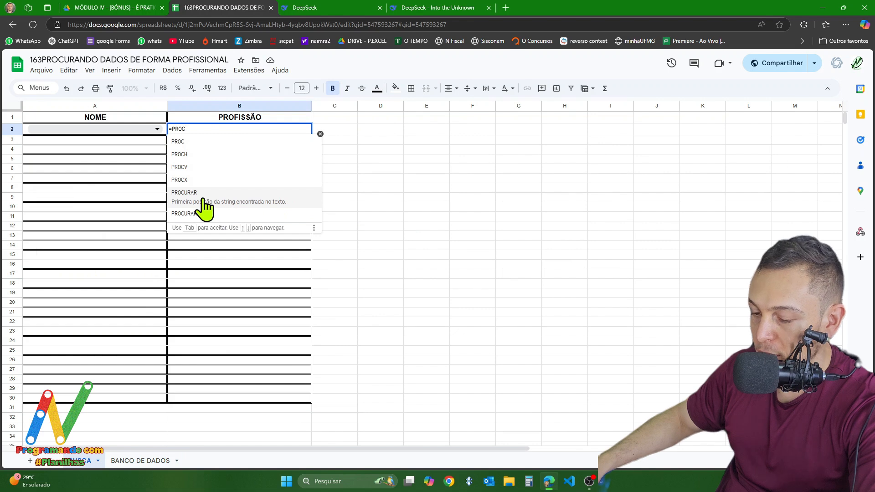
type("X")
left_click(194, 149)
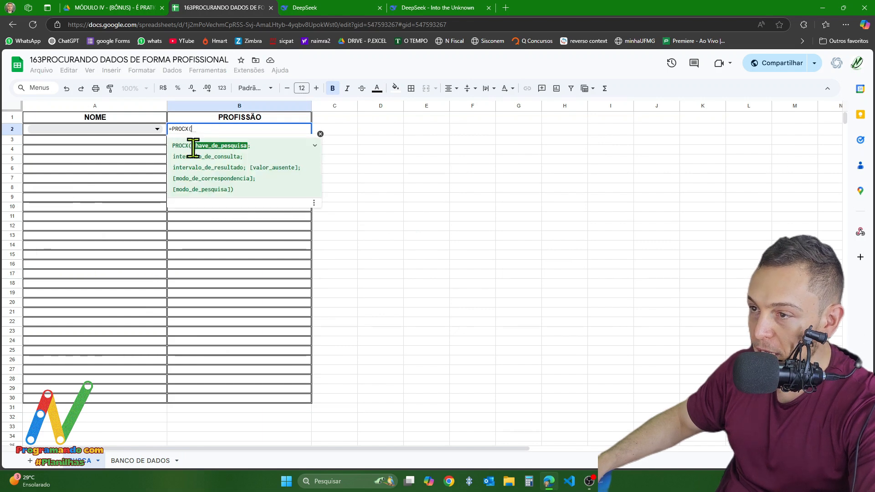
left_click(113, 133)
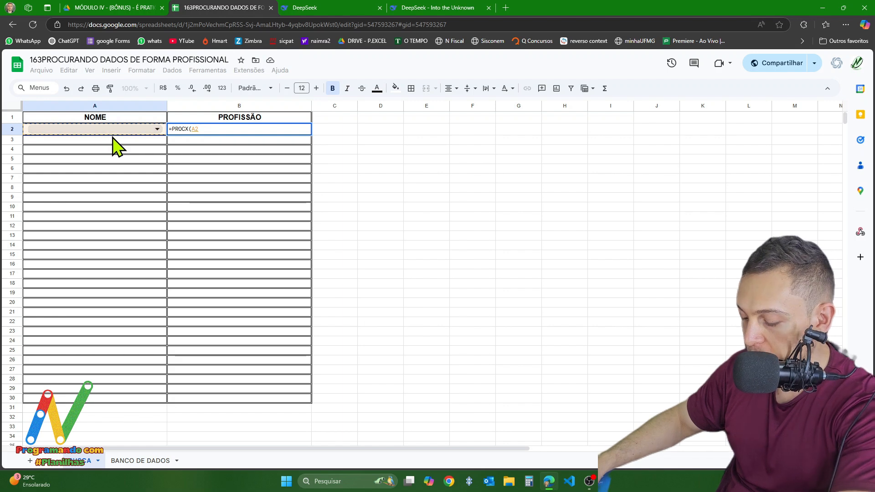
type(";")
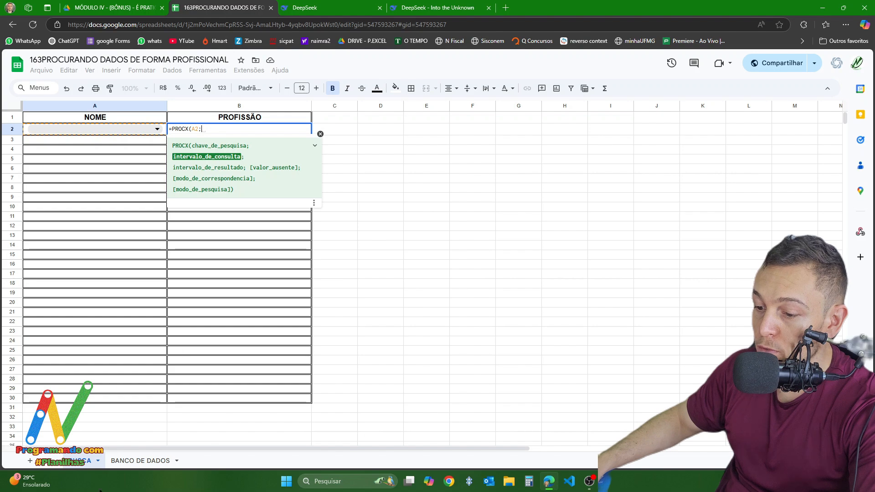
- Set the PROCX lookup range to 'BANCO DE DADOS'!A:A and its result range to 'BANCO DE DADOS'!C:C
left_click(120, 462)
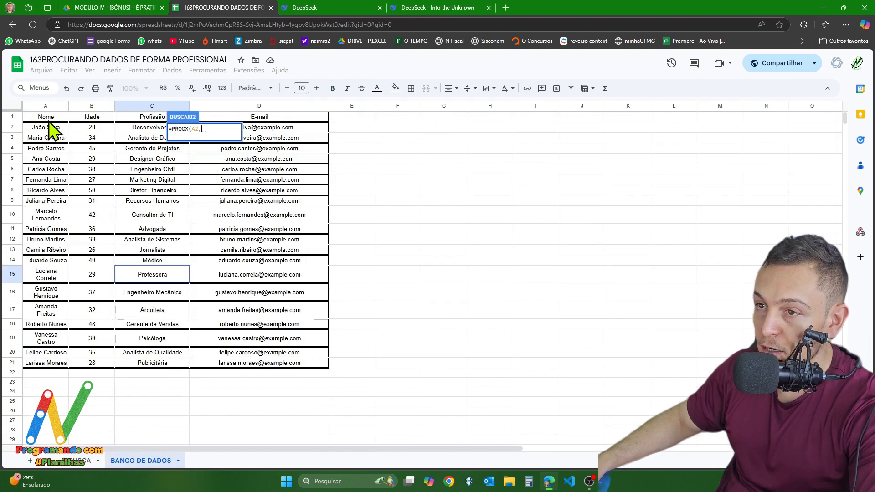
left_click_drag(45, 106, 291, 137)
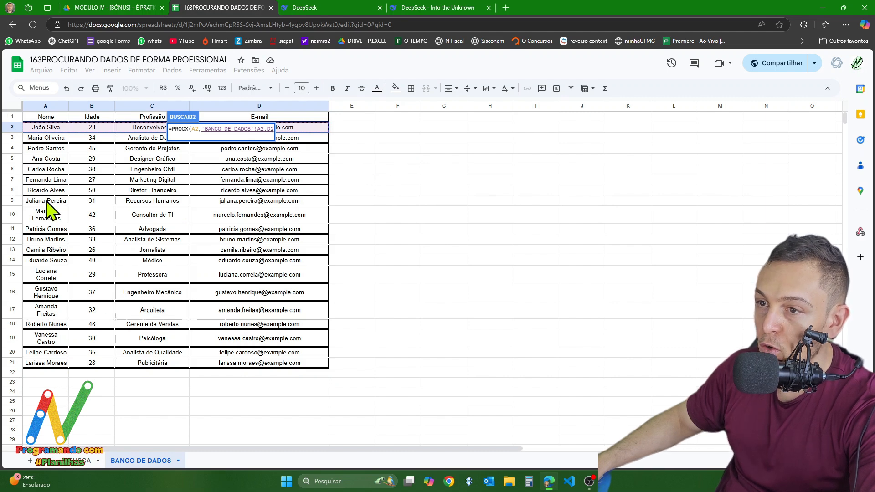
left_click(46, 106)
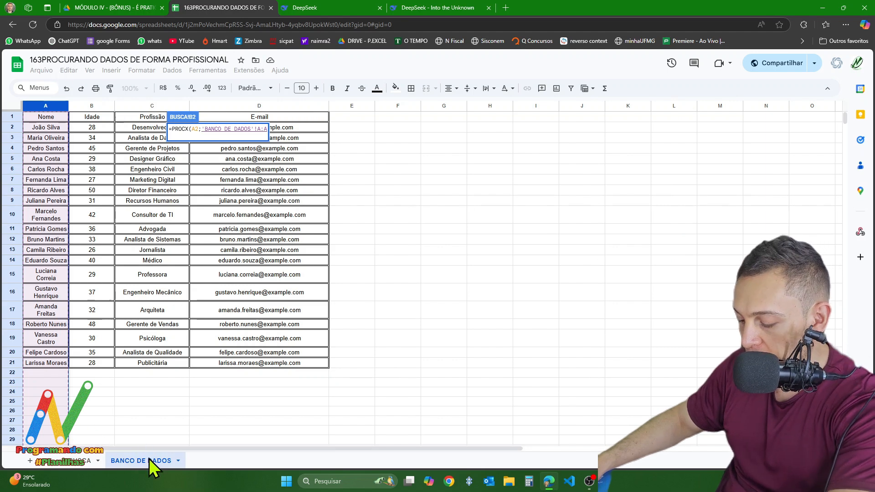
type(";")
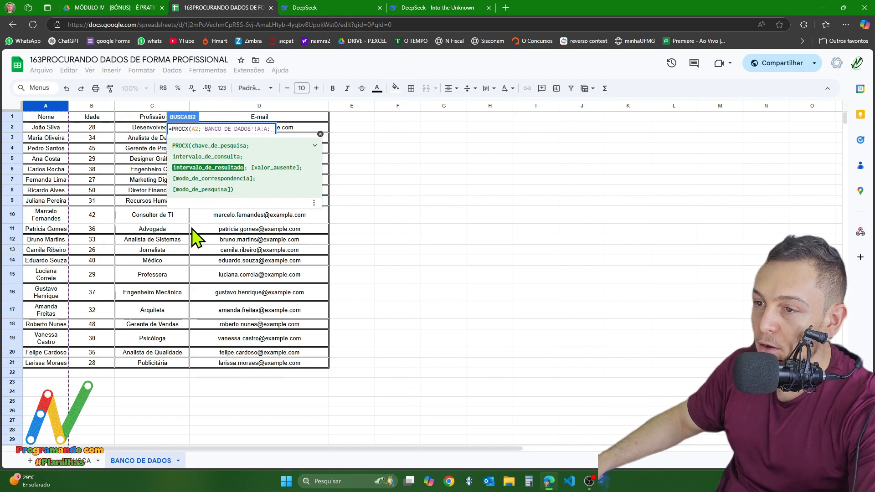
left_click(145, 107)
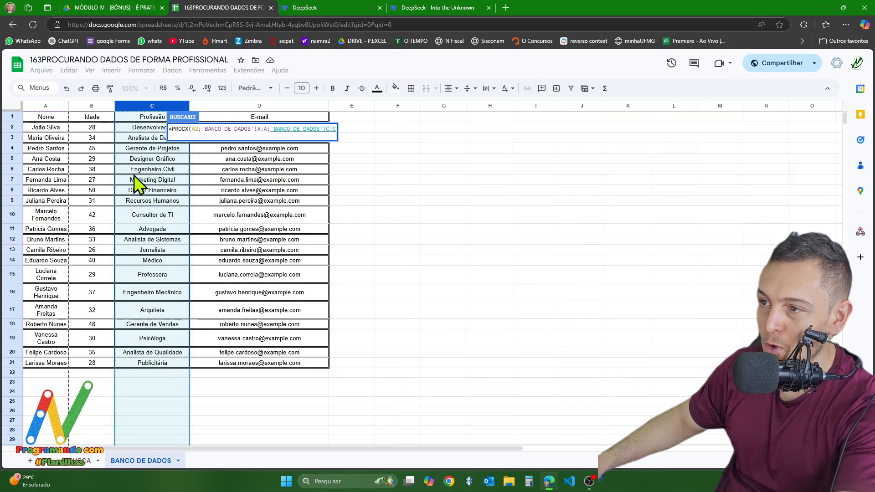
type(";")
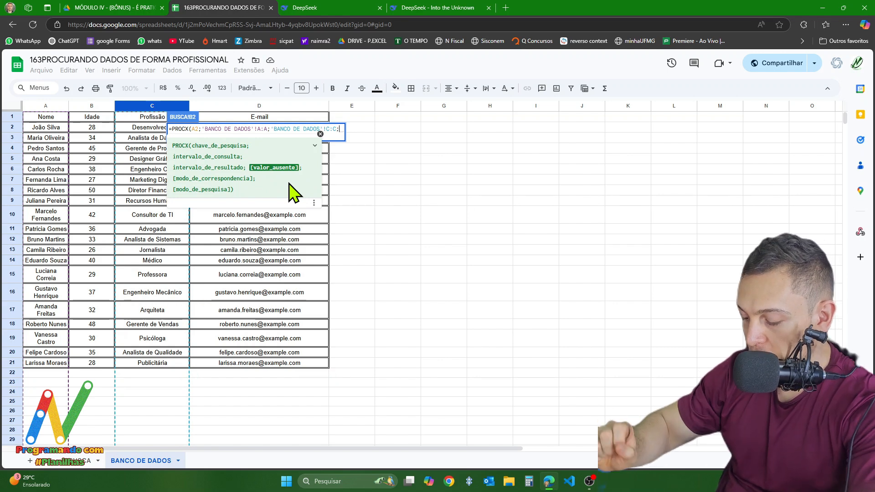
- Set the PROCX missing-value text to "FUNCIONÁRIO NÃO CADASTRADO" and complete the formula without match or search modes
type("\"\"")
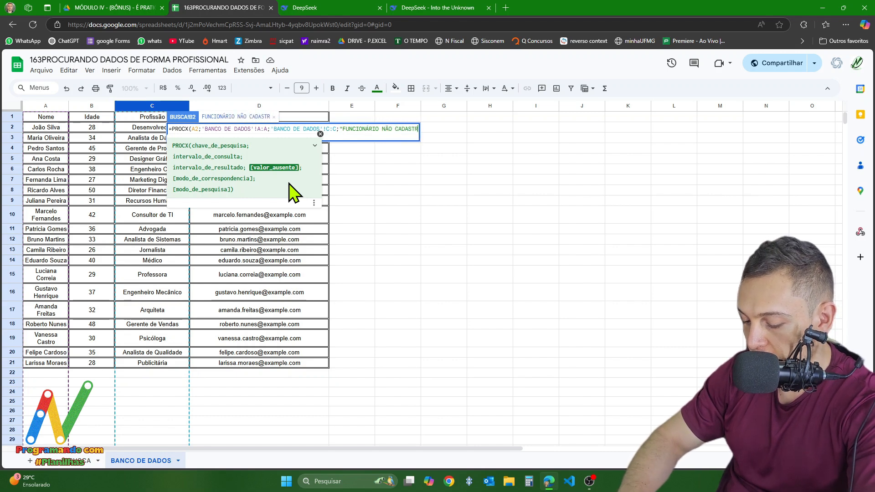
type("ADO")
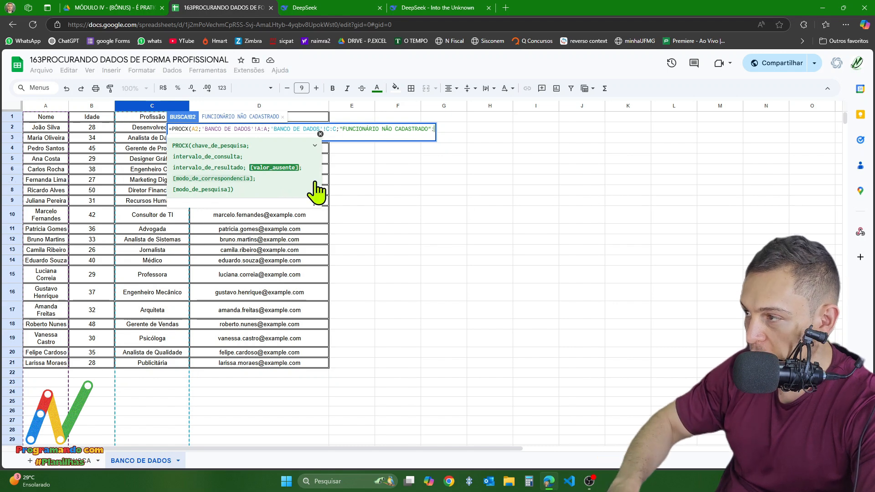
type(";")
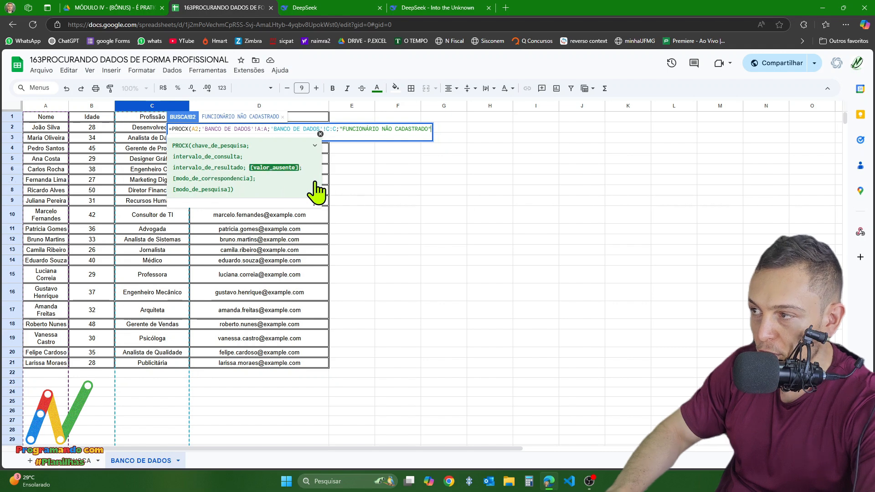
key("BackSpace")
type(")")
key("Return")
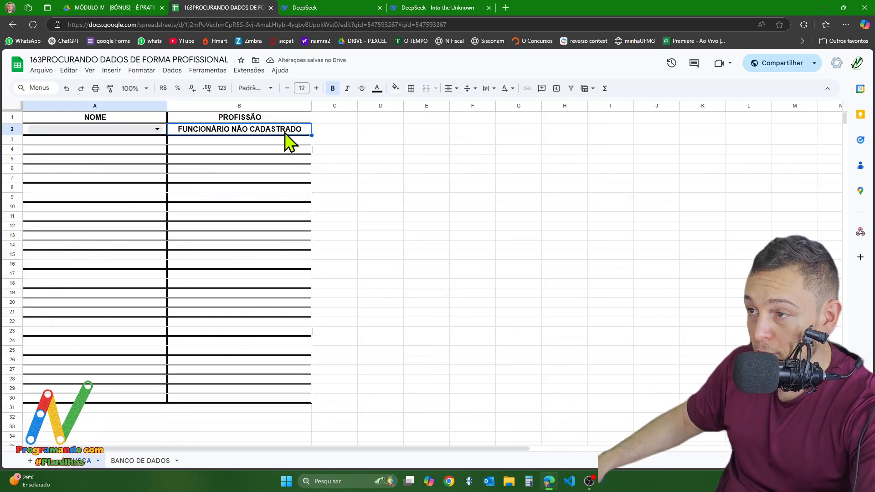
- Choose the first employee name from the dropdown in BUSCA cell A2
left_click(108, 130)
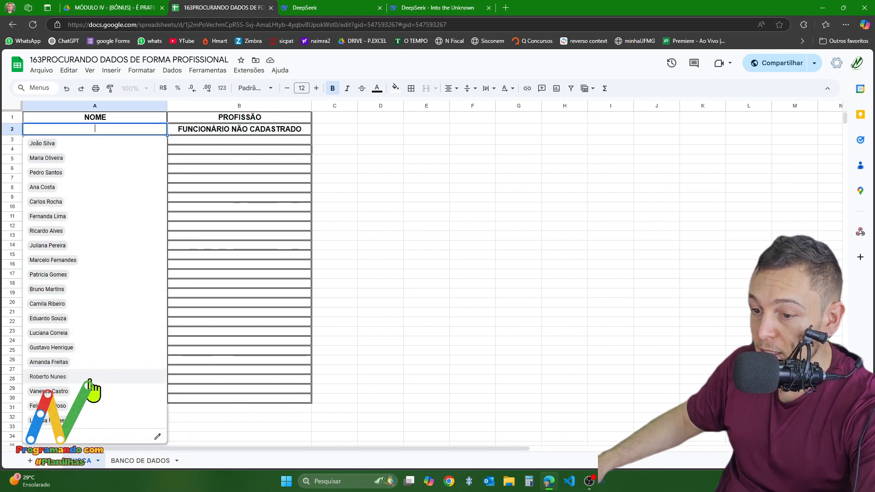
left_click(45, 145)
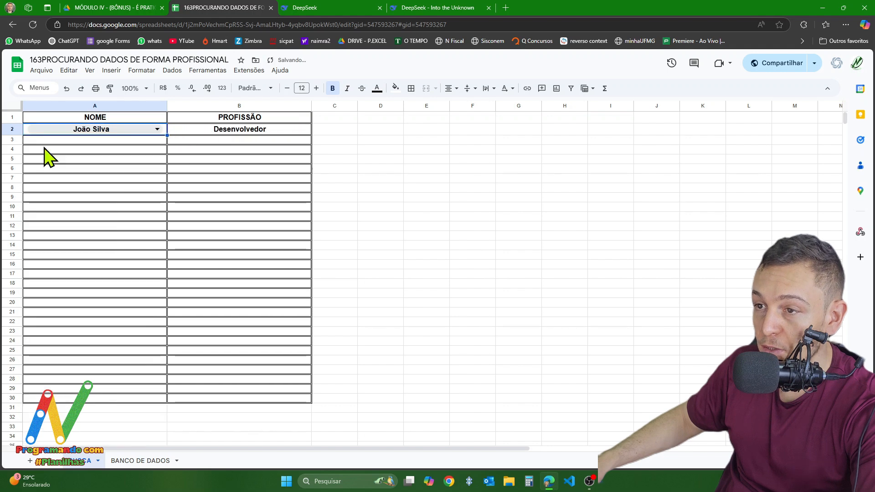
- Choose the second employee name in BUSCA cell A2 and compare the returned profession with the BANCO DE DADOS sheet
left_click(96, 132)
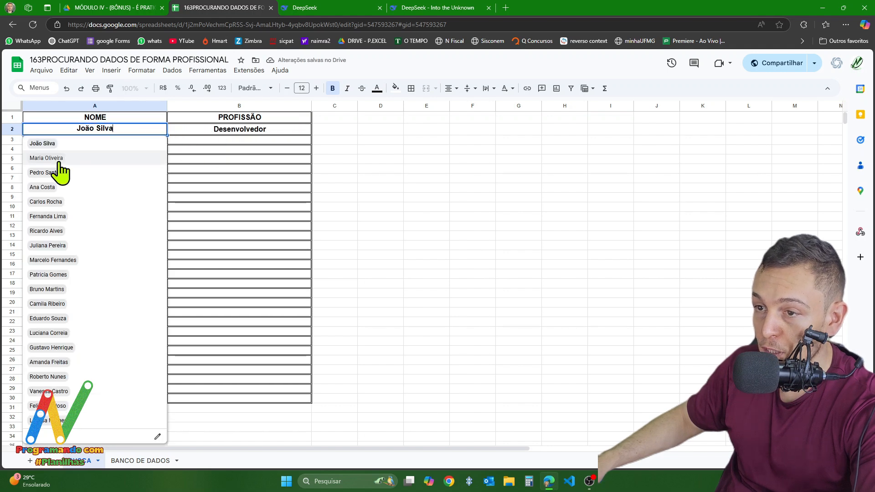
left_click(60, 162)
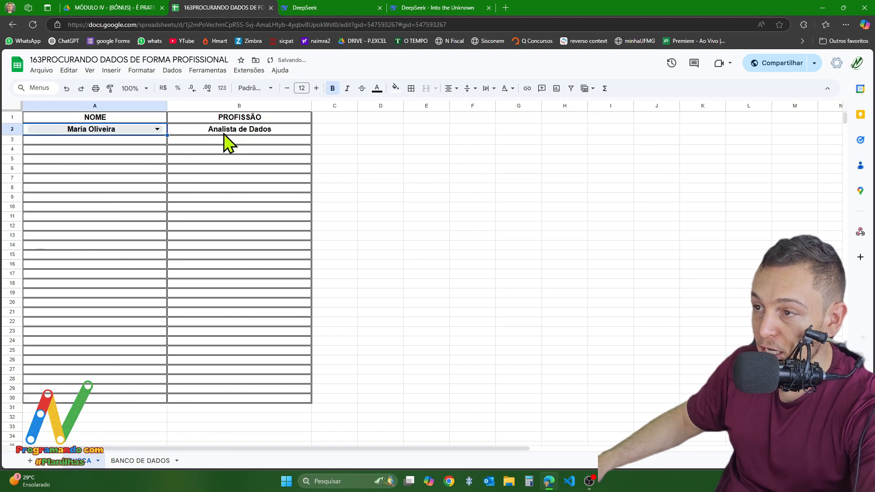
left_click(132, 462)
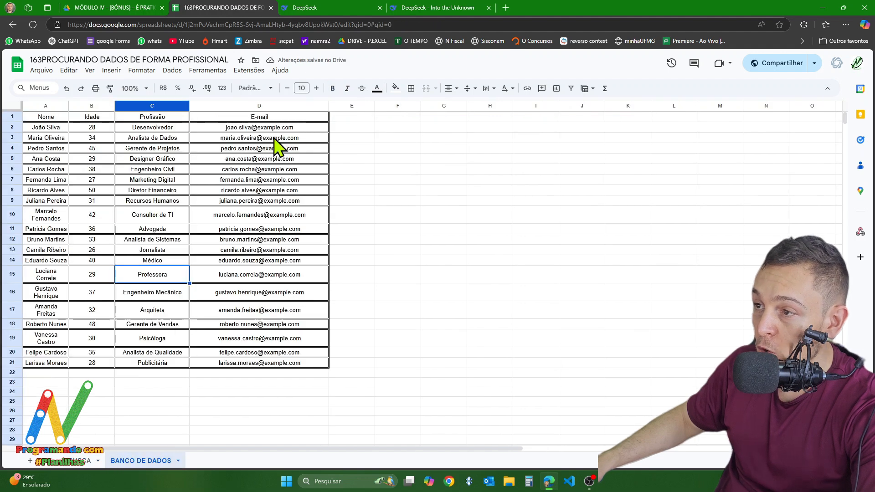
left_click(77, 462)
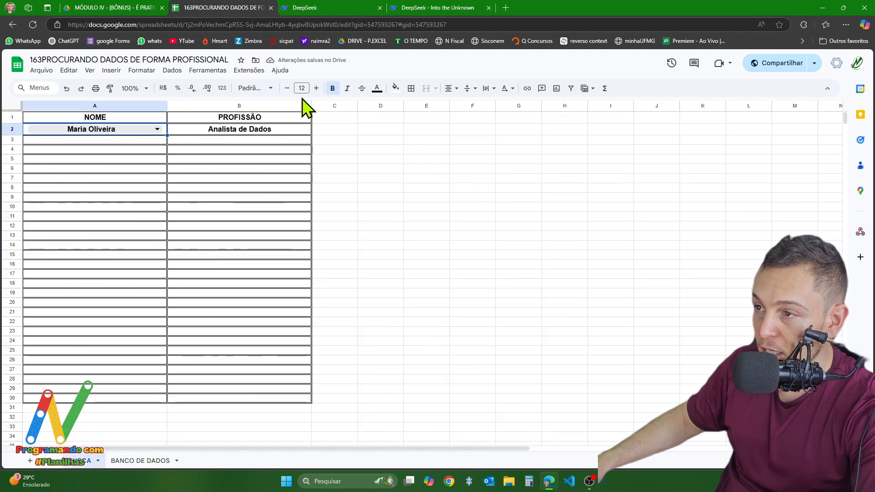
- Change the missing-value argument of the PROCX formula in B2 to an empty text string ("")
left_click(254, 132)
double_click(254, 133)
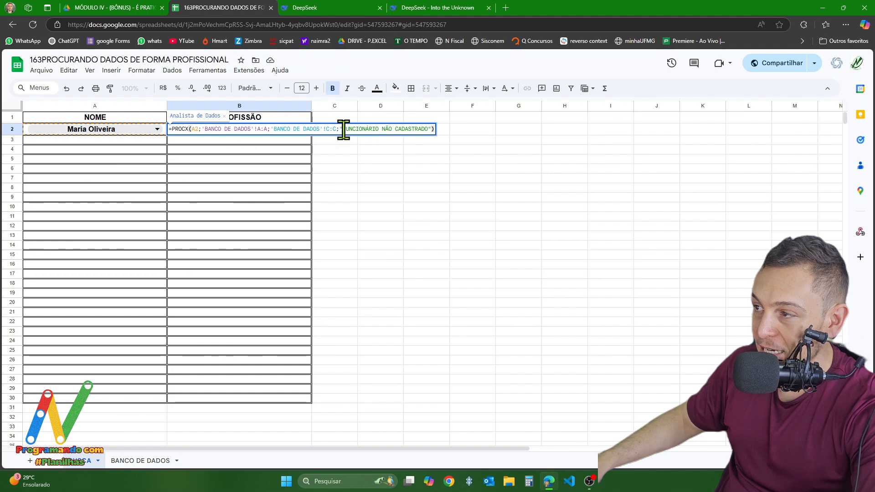
left_click_drag(344, 129, 427, 137)
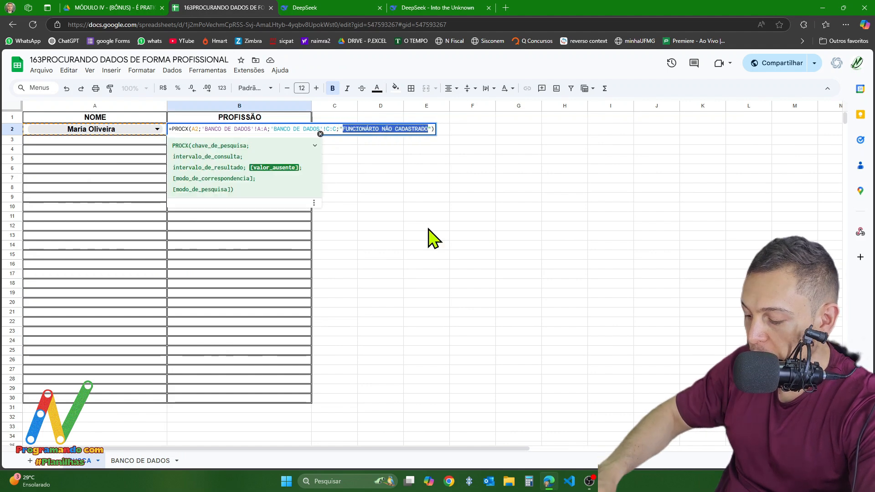
key("Delete")
key("Return")
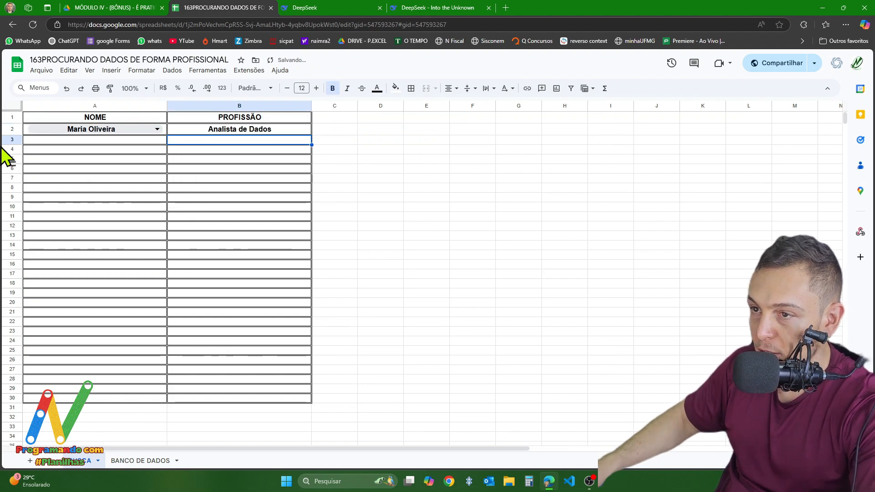
- Clear the name from A2 to test the blank lookup, and choose the first employee name from the dropdown again
left_click(92, 131)
left_click_drag(121, 129, 9, 125)
key("Delete")
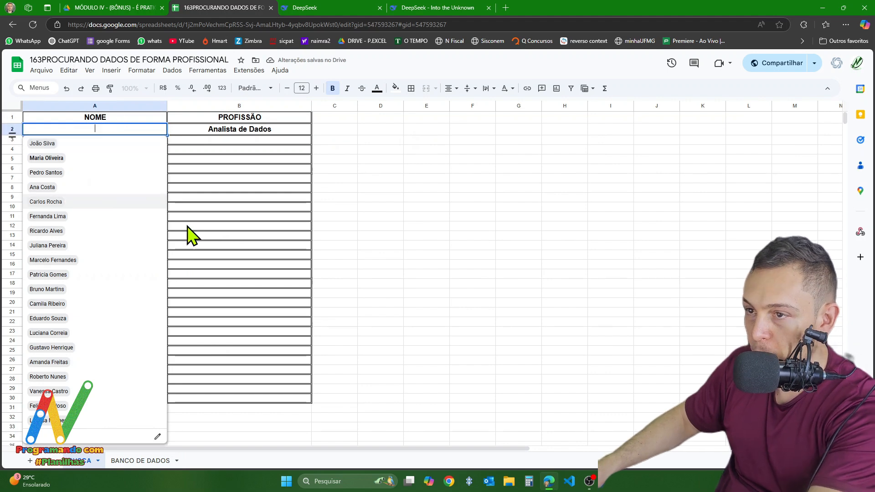
left_click(264, 228)
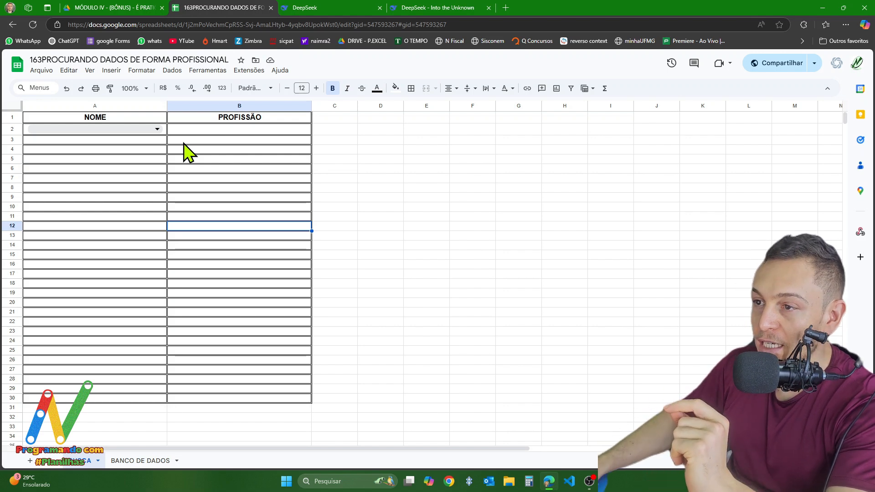
left_click(106, 129)
left_click(56, 149)
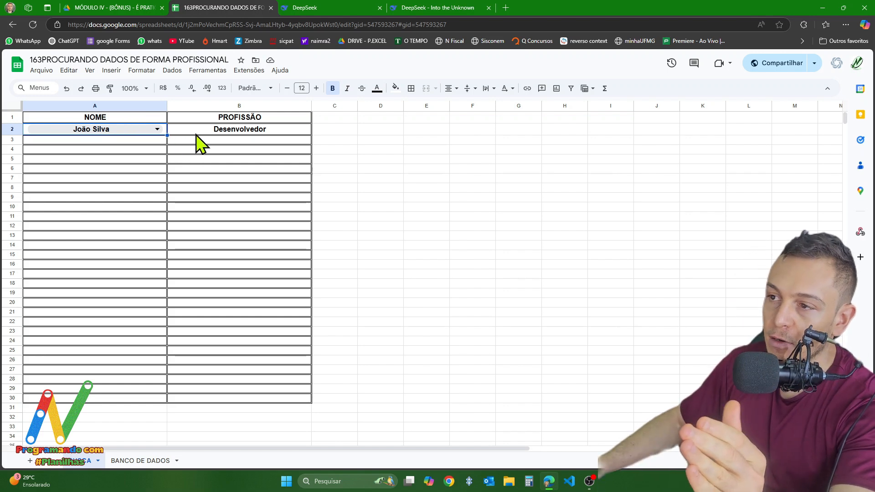
- Empty cell A2 and fill its name dropdown down column A to the last bordered row of the NOME column
left_click(146, 132)
key("Delete")
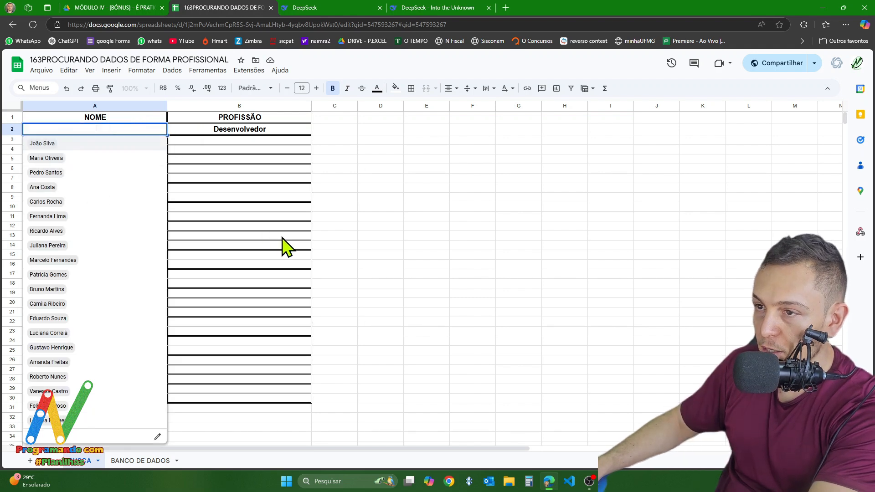
left_click_drag(283, 238, 270, 228)
left_click(141, 131)
left_click(174, 139)
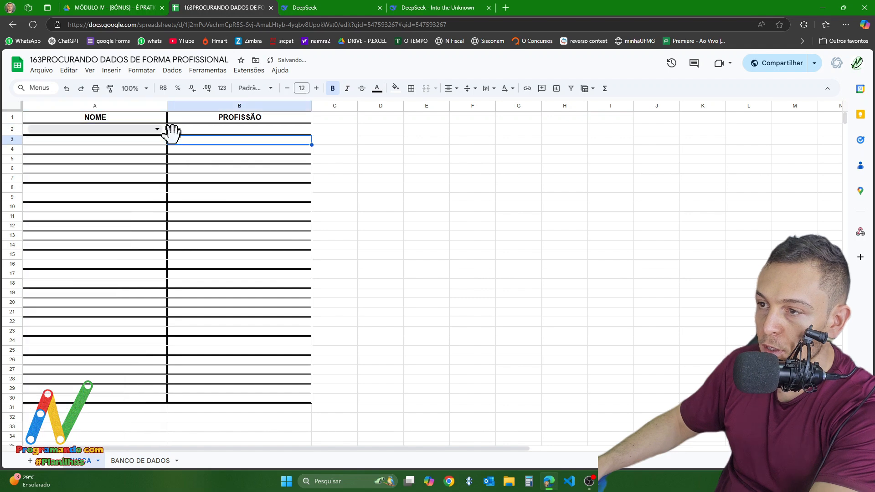
key("Up")
key("Left")
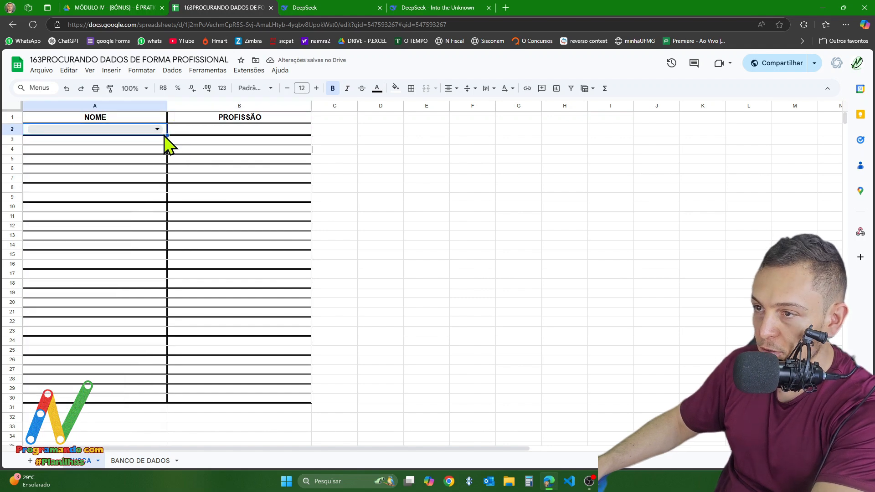
left_click_drag(154, 373, 157, 403)
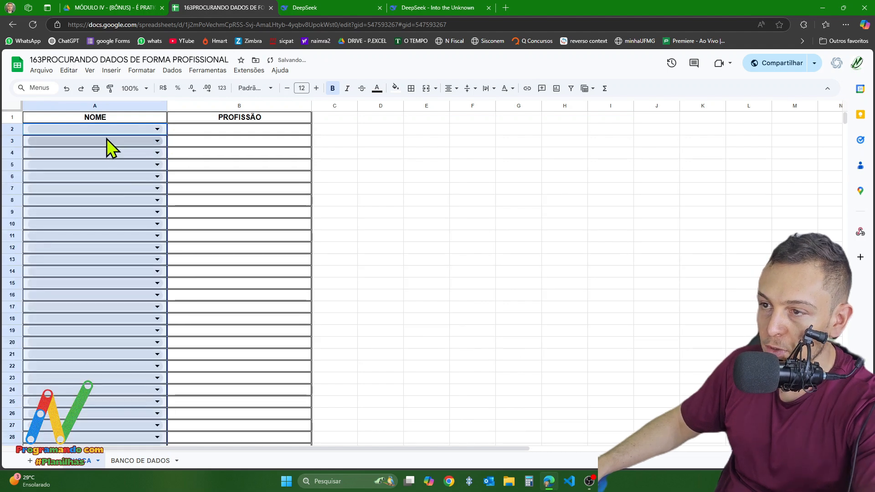
- Choose the first, second, third and fifth employee names from the dropdowns in cells A2, A3, A4 and A5 respectively
left_click(97, 129)
left_click(64, 143)
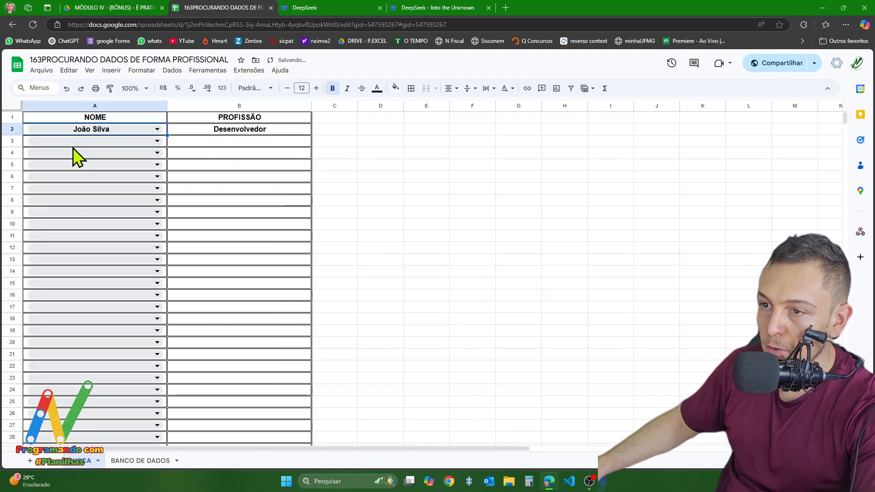
left_click(70, 143)
left_click(69, 169)
left_click(77, 153)
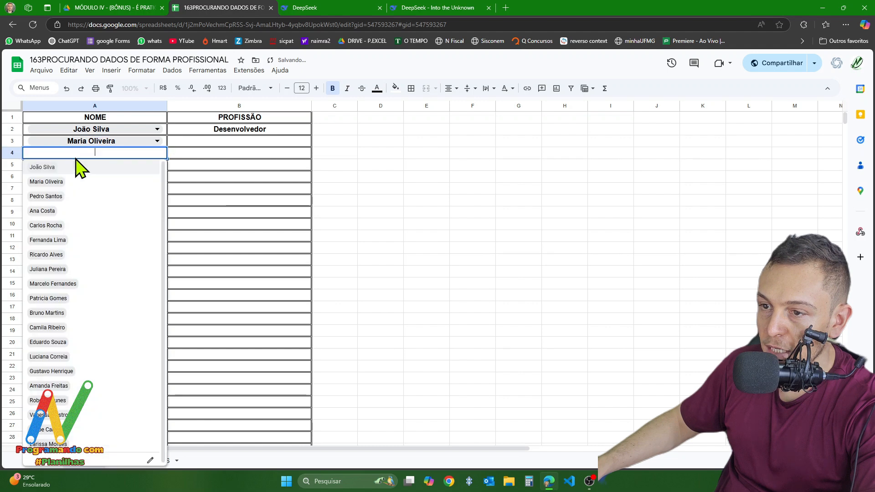
left_click(68, 195)
left_click(112, 166)
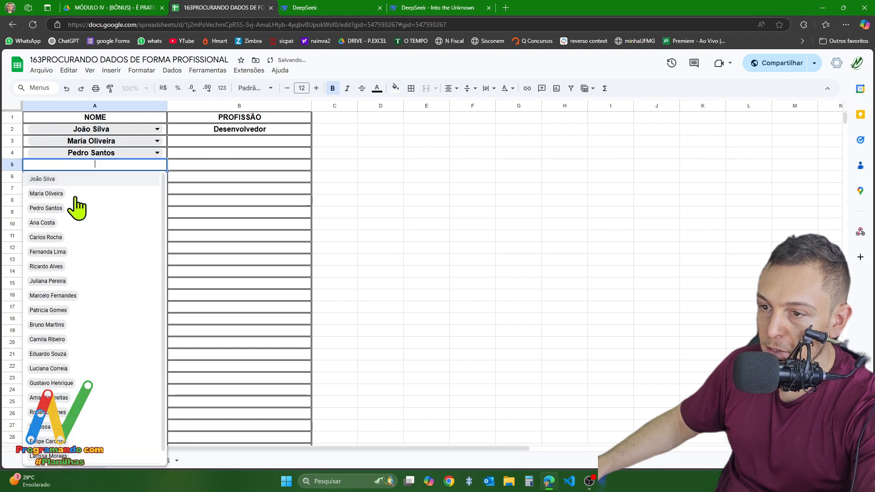
left_click(60, 241)
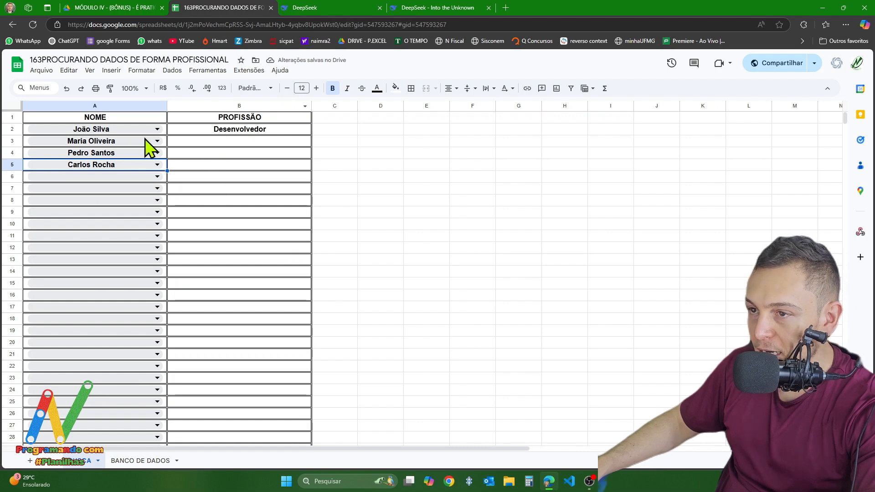
- Fill the PROCX formula from B2 down to B5, alongside the chosen names
left_click(292, 132)
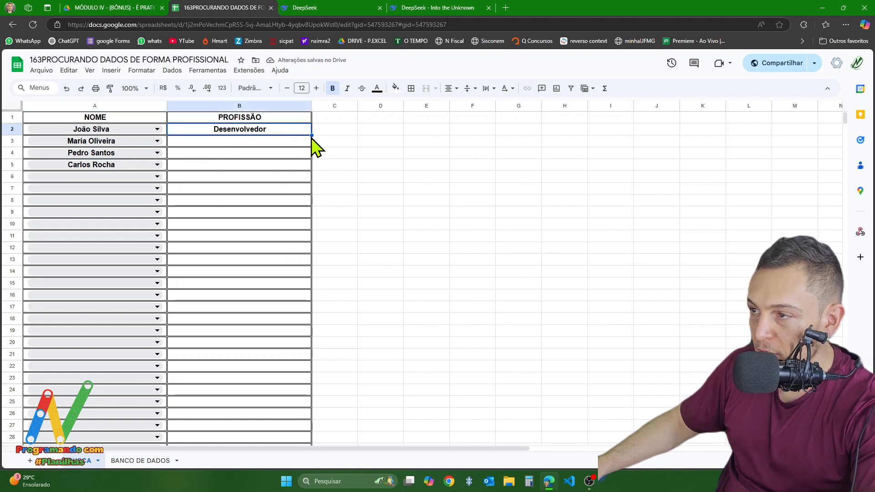
double_click(310, 136)
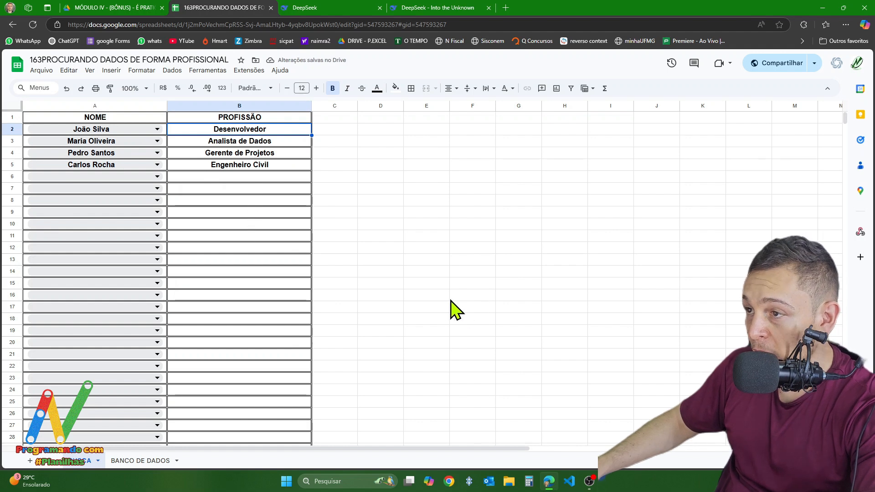
- Inspect the PROCX formula in each of the cells B2 to B5, comparing their search keys and ranges
double_click(246, 130)
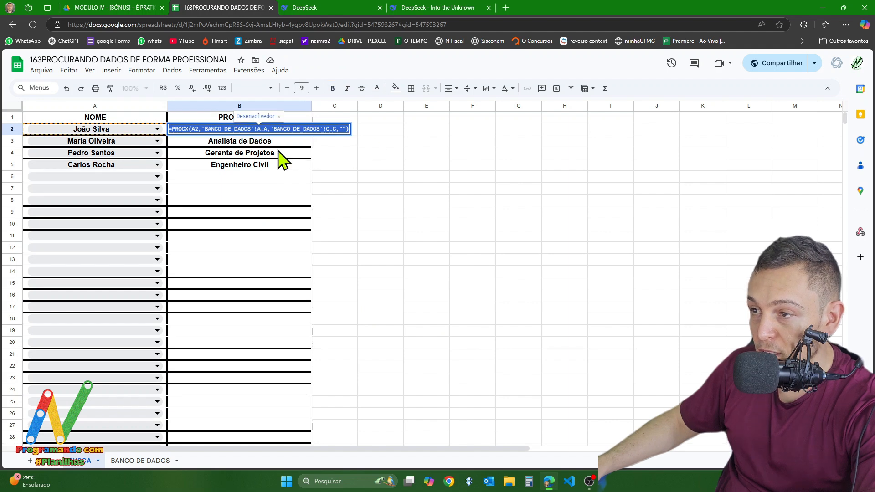
key("Return")
double_click(265, 141)
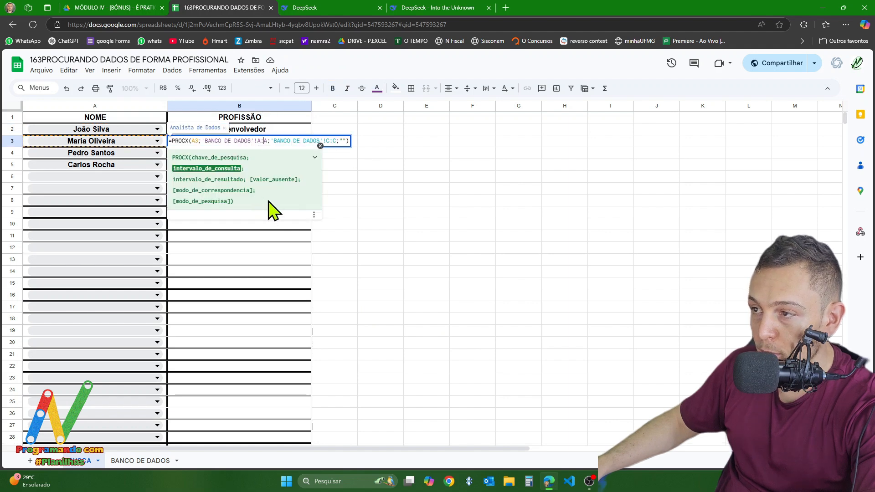
left_click(362, 190)
double_click(267, 153)
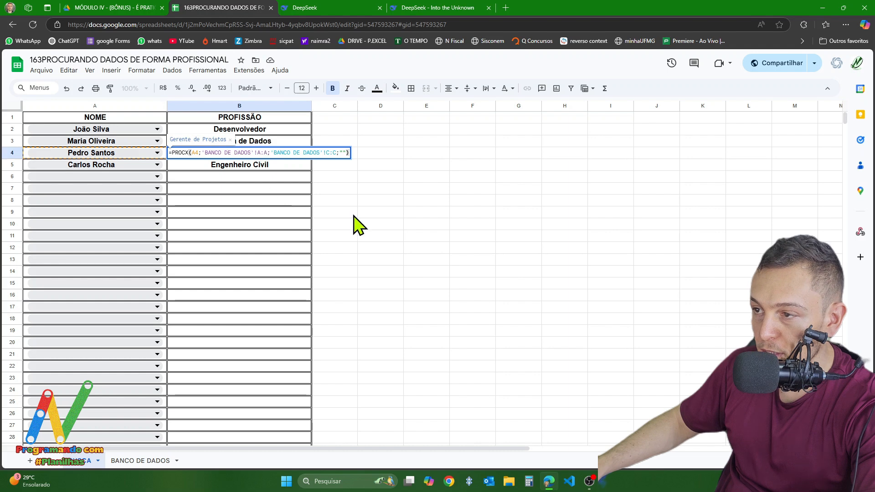
left_click(433, 214)
double_click(258, 166)
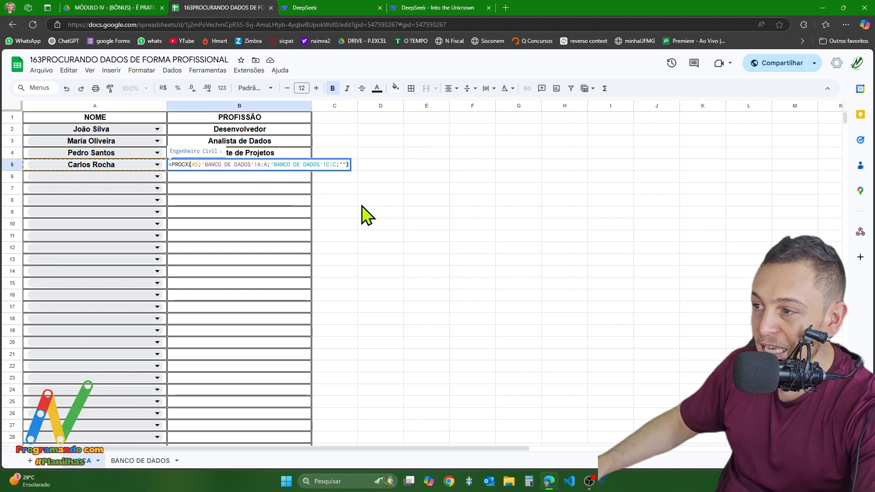
left_click(440, 260)
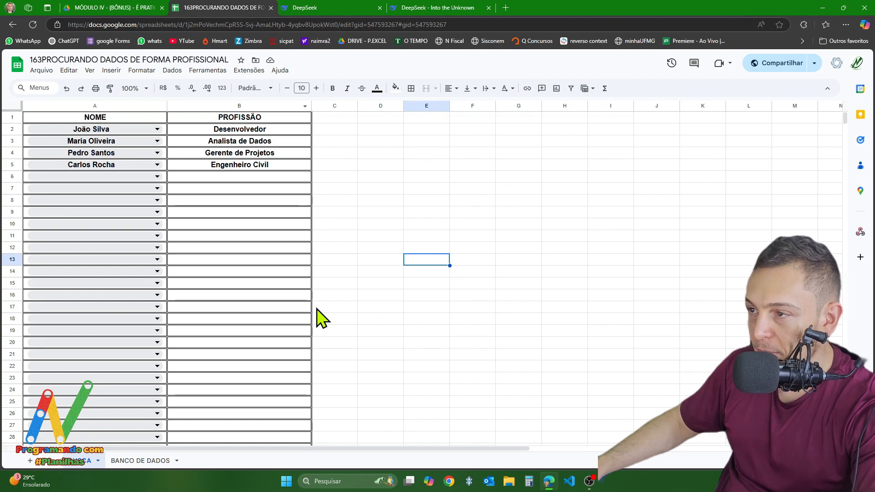
left_click(332, 203)
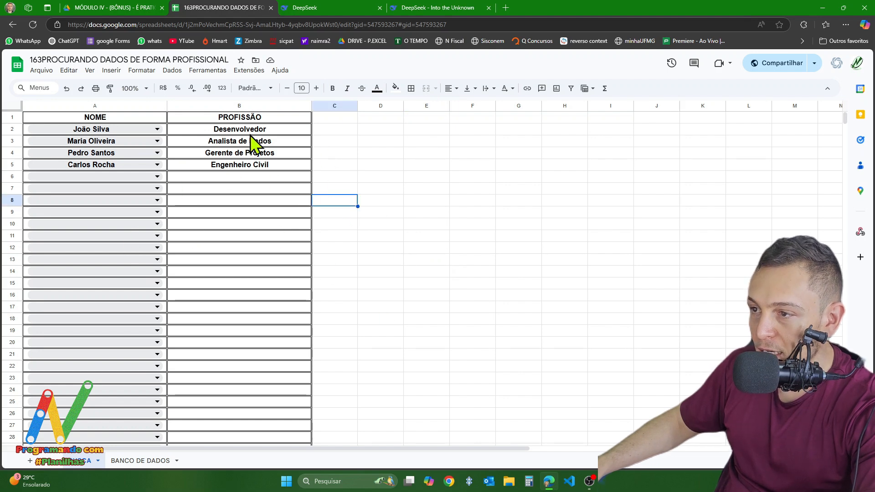
left_click_drag(232, 128, 238, 168)
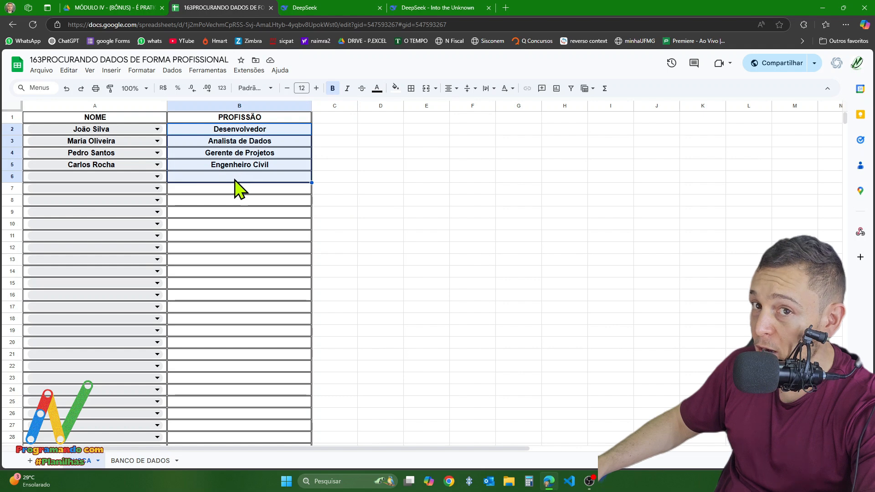
left_click(409, 235)
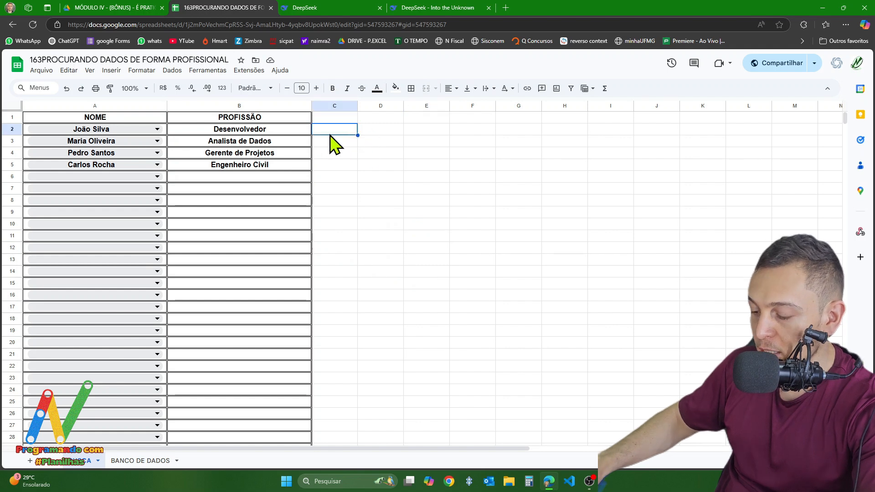
- Enter the formula =ALEATÓRIOENTRE(1;50) in cell C2 of the BUSCA sheet
left_click(345, 131)
type("=")
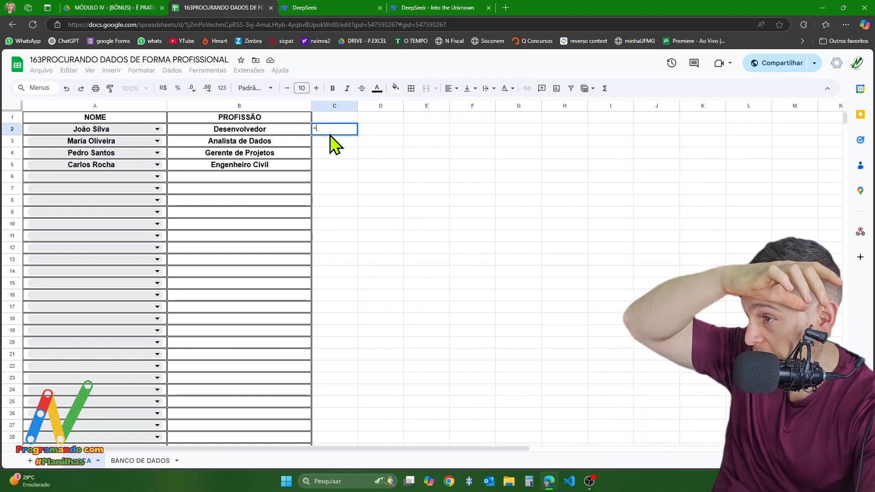
type("ALE")
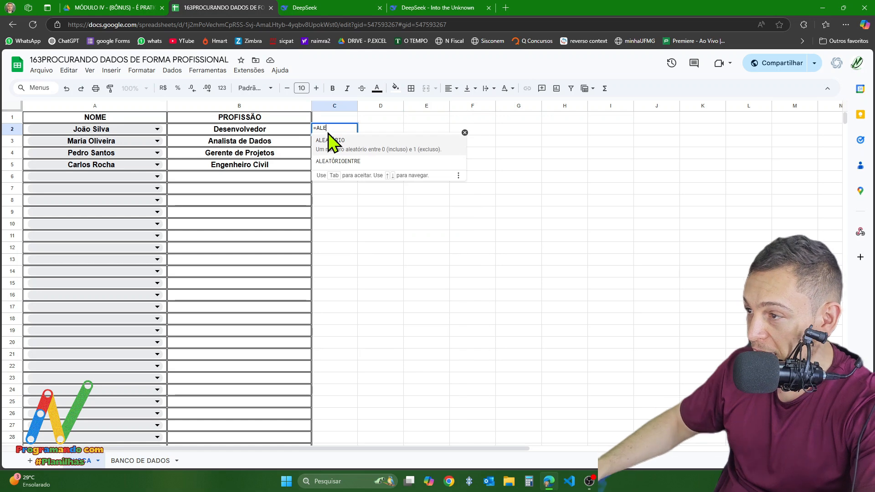
left_click(354, 160)
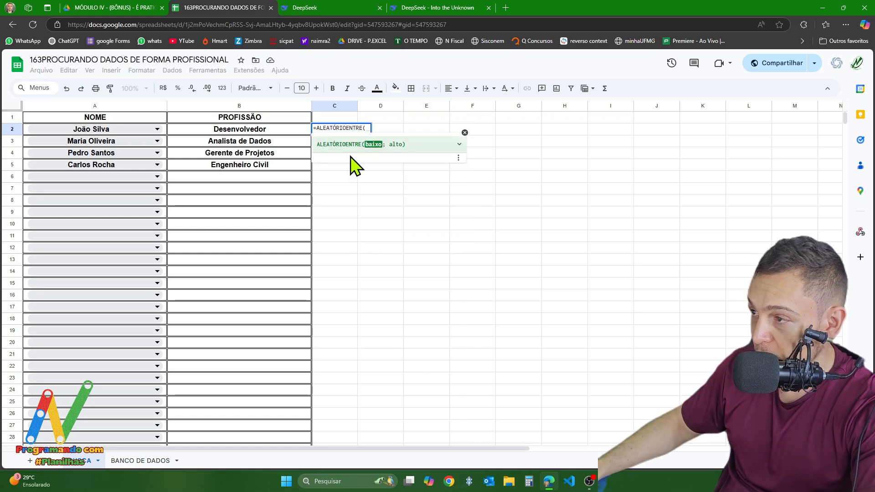
type("1;2")
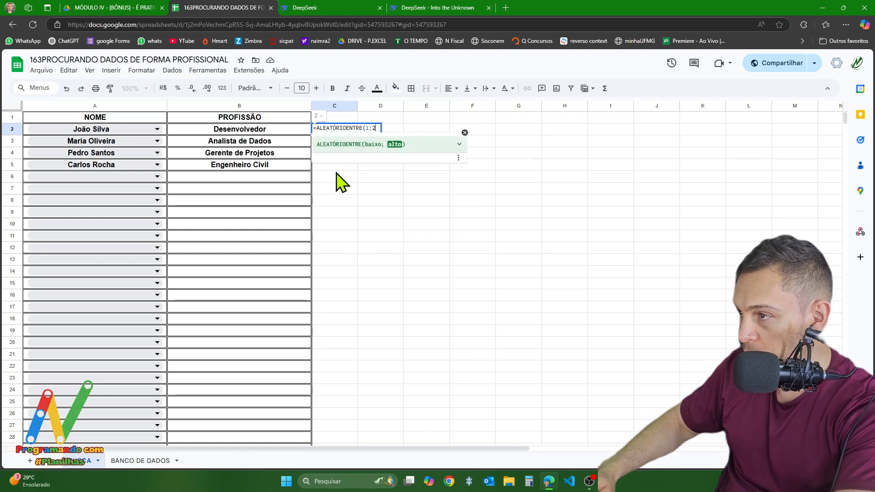
key("BackSpace")
type("50)")
key("Return")
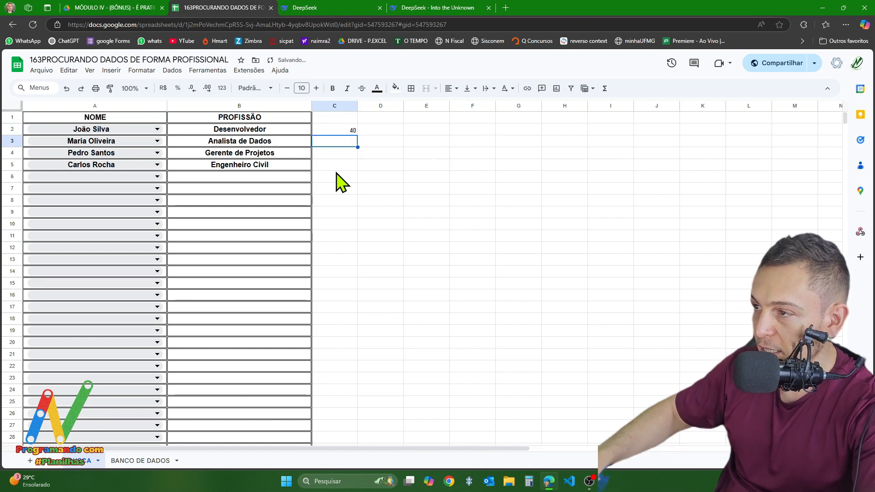
- Choose the twelfth employee name in cell A5, checking how C2 and the professions from B2 to B6 respond
left_click(342, 133)
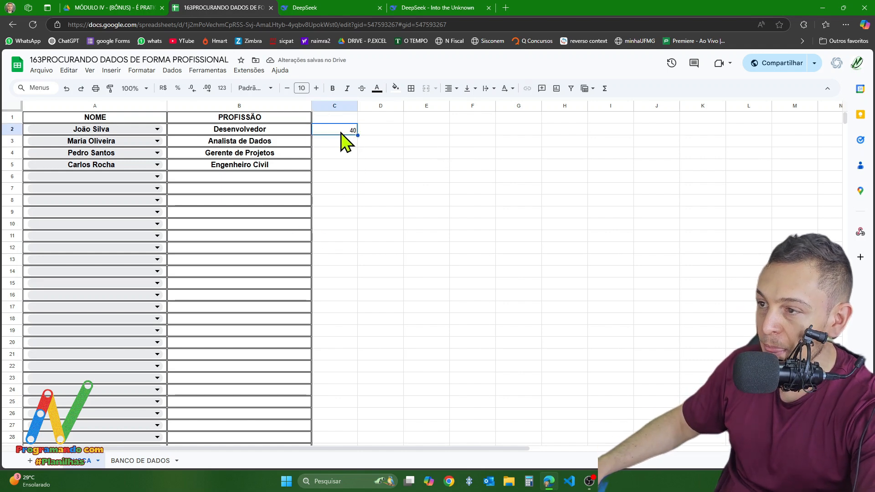
left_click(91, 166)
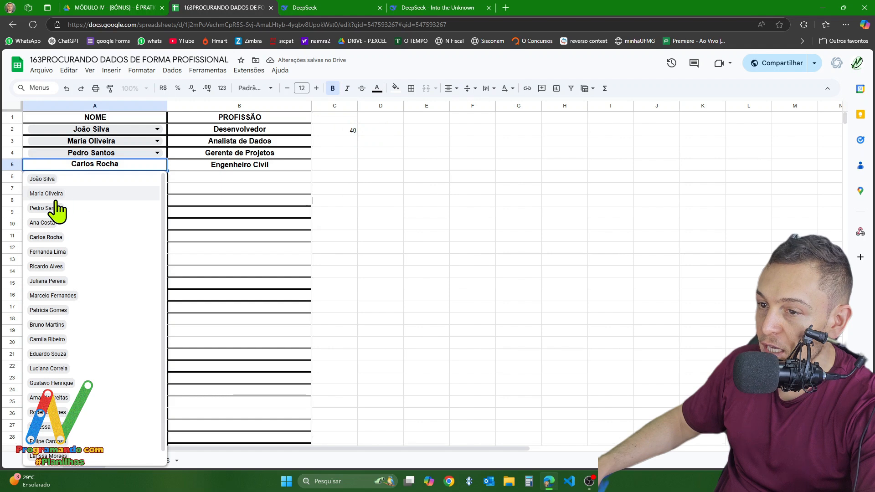
left_click(47, 339)
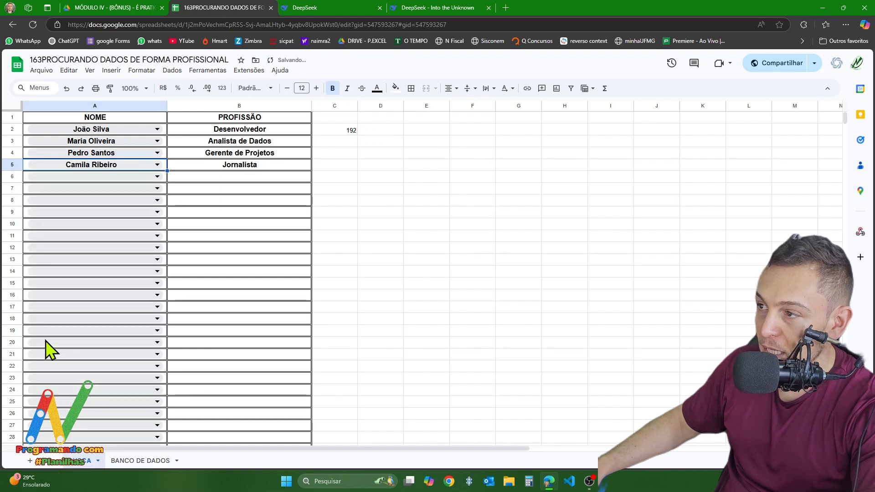
left_click(347, 134)
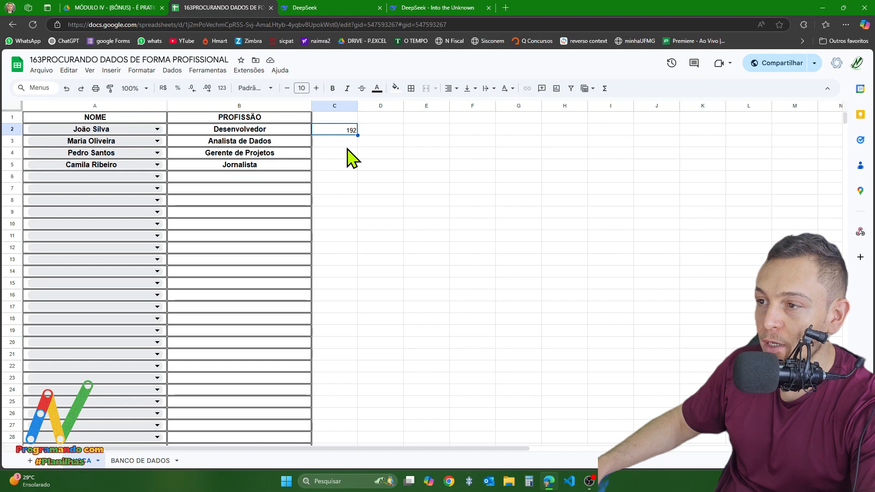
left_click_drag(228, 129, 236, 180)
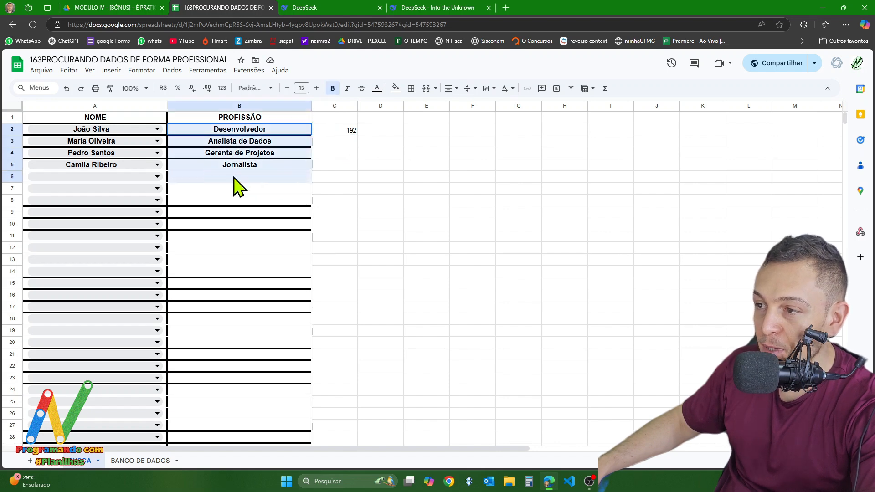
left_click(396, 215)
- Choose the seventeenth employee name in cell A5 and clear the random-number formula from C2
left_click(88, 166)
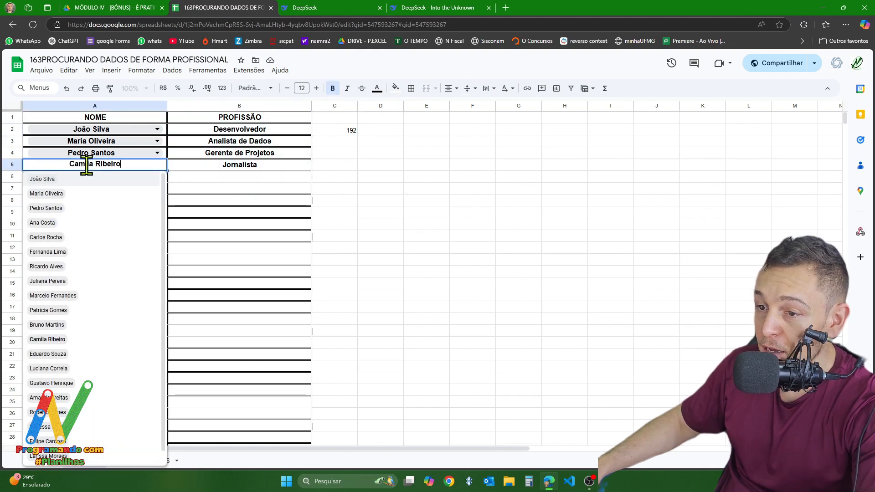
left_click(47, 412)
left_click(347, 132)
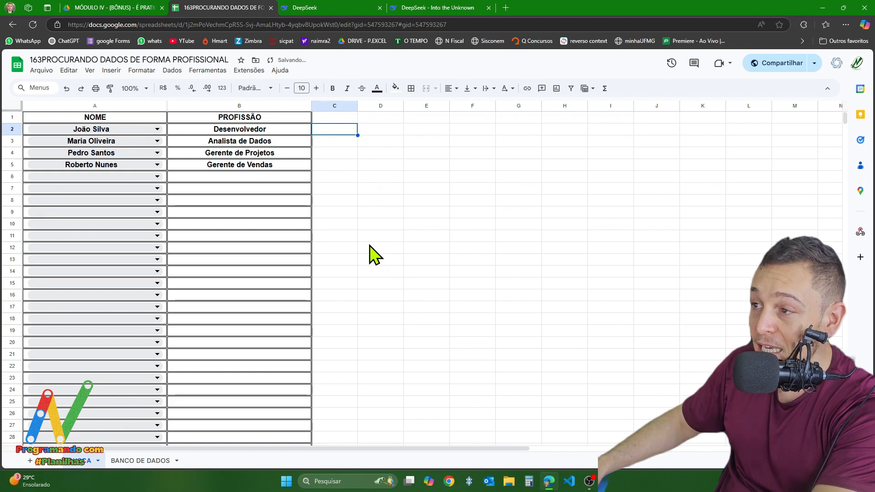
- Clear the contents of cells B3 to B7 in the PROFISSÃO column, keeping only the formula in B2
left_click(231, 144)
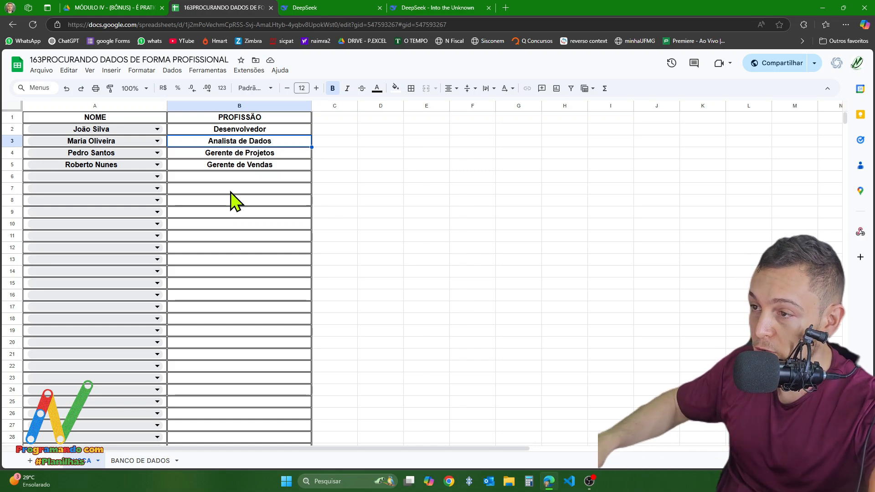
left_click_drag(279, 144, 273, 192)
key("Delete")
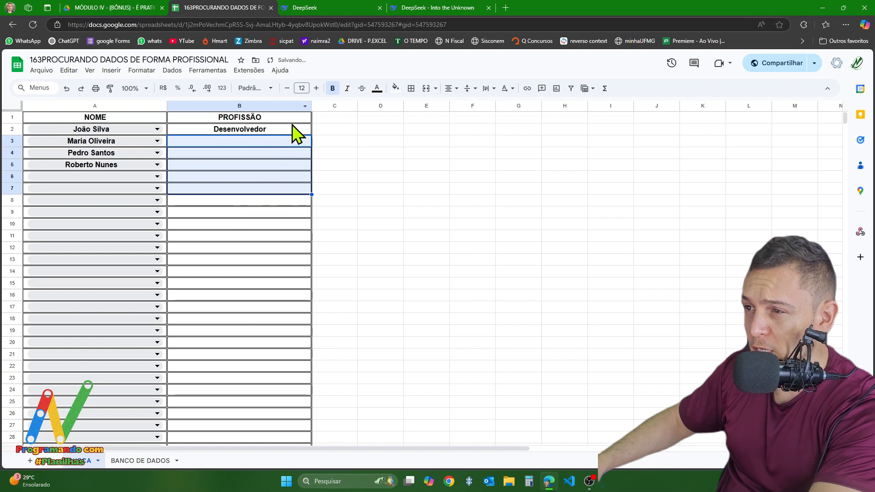
- Extend the search key of the PROCX formula in cell B2 to the open range A2:A and check the cells below
left_click(273, 132)
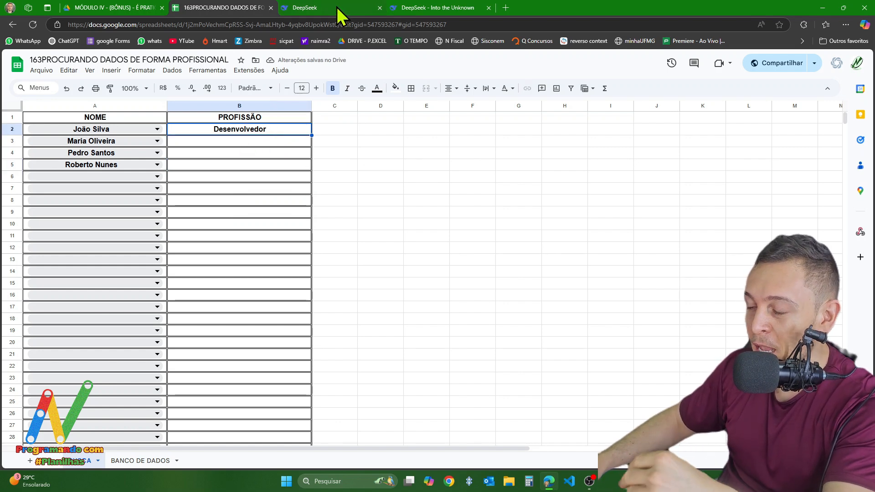
double_click(267, 131)
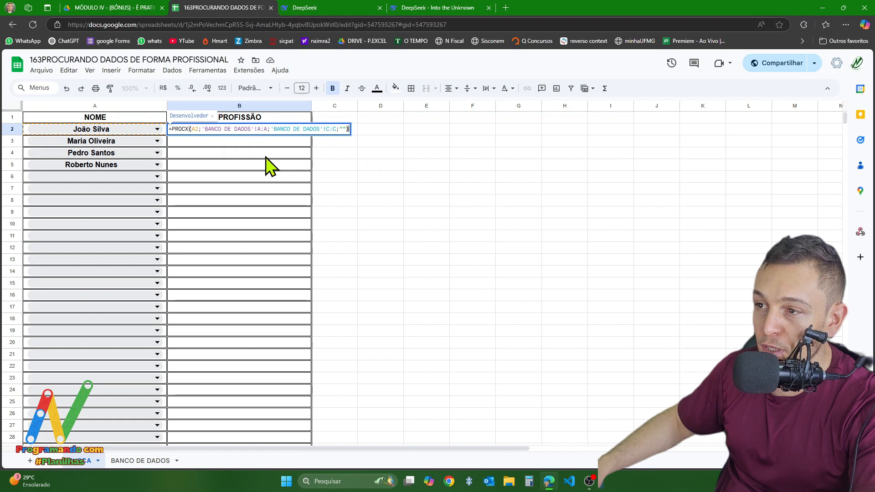
left_click(198, 129)
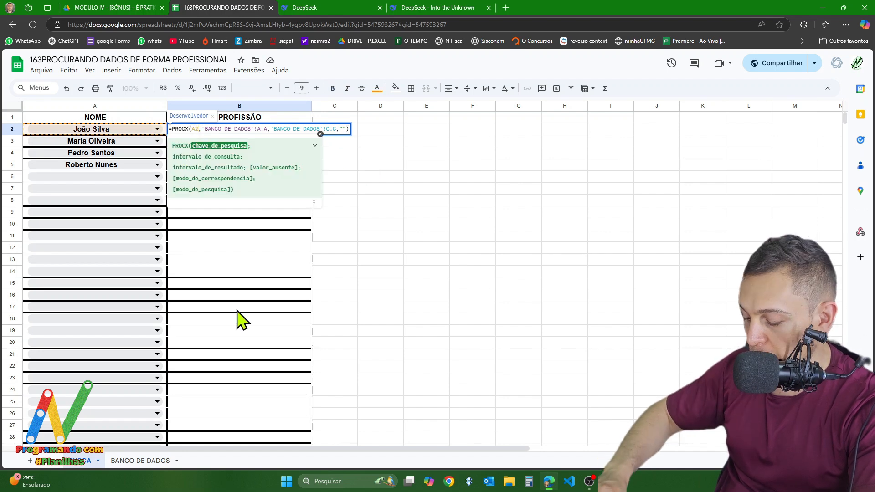
type(":A")
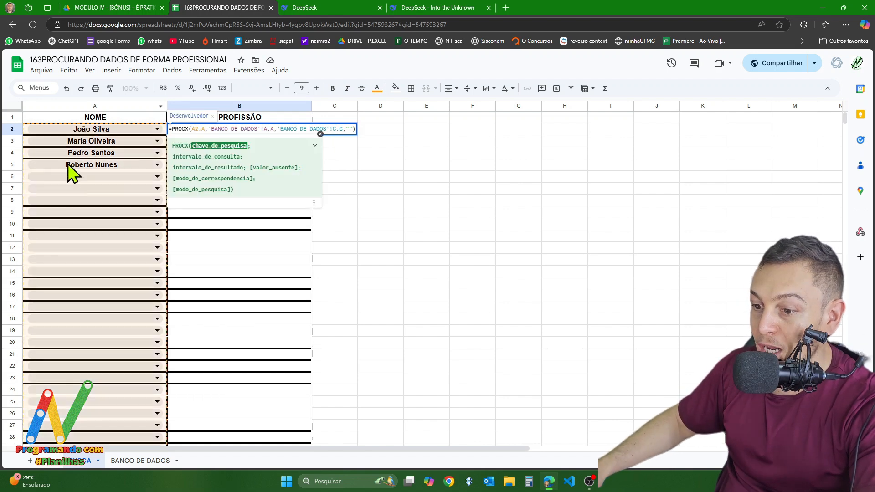
left_click(208, 130)
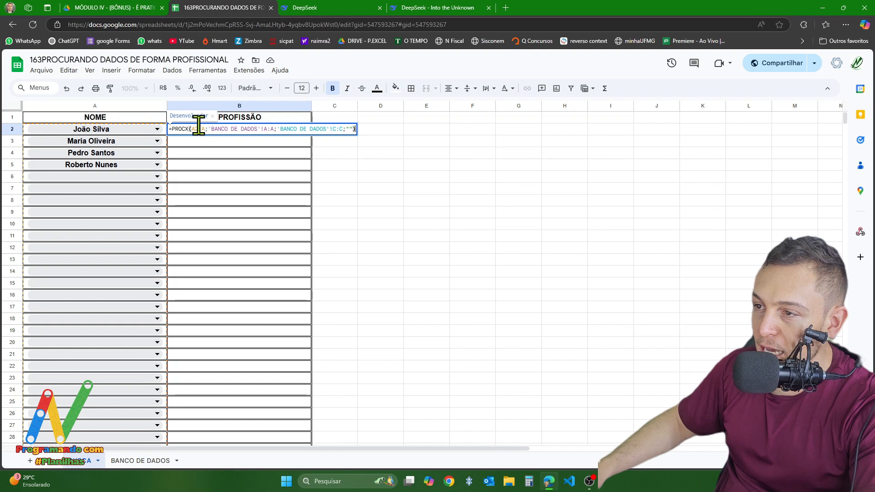
key("Return")
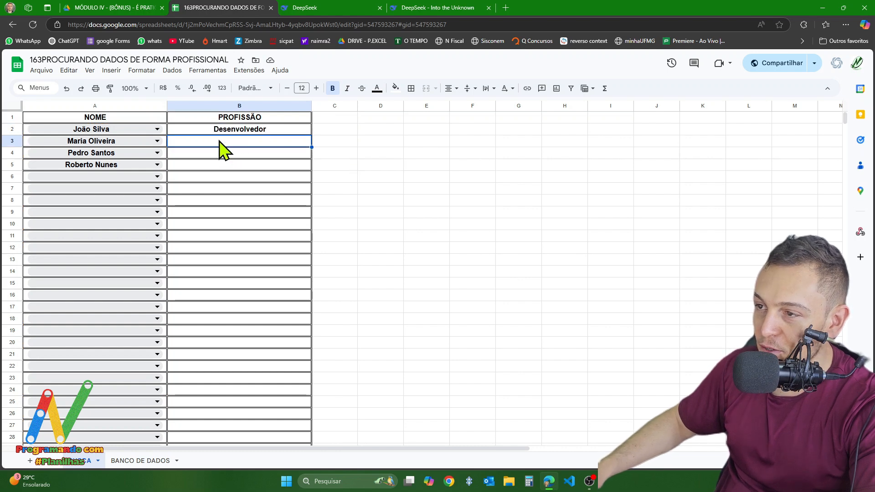
left_click_drag(219, 141, 225, 321)
left_click(263, 149)
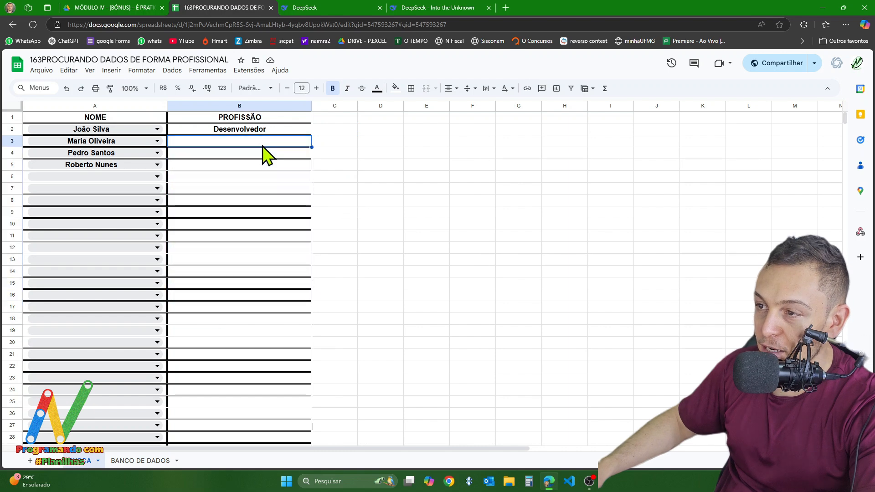
left_click(474, 213)
- Wrap the PROCX formula in cell B2 in ARRAYFORMULA so one formula covers the whole PROFISSÃO column
double_click(228, 130)
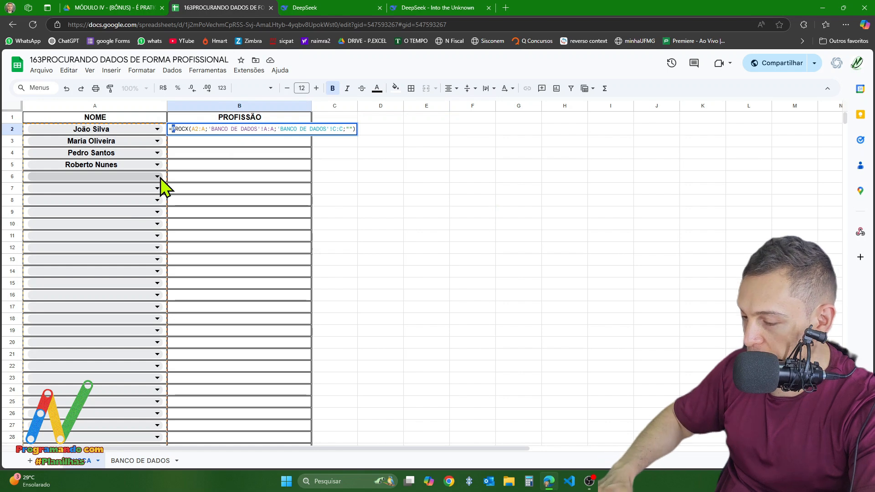
type("ARRA")
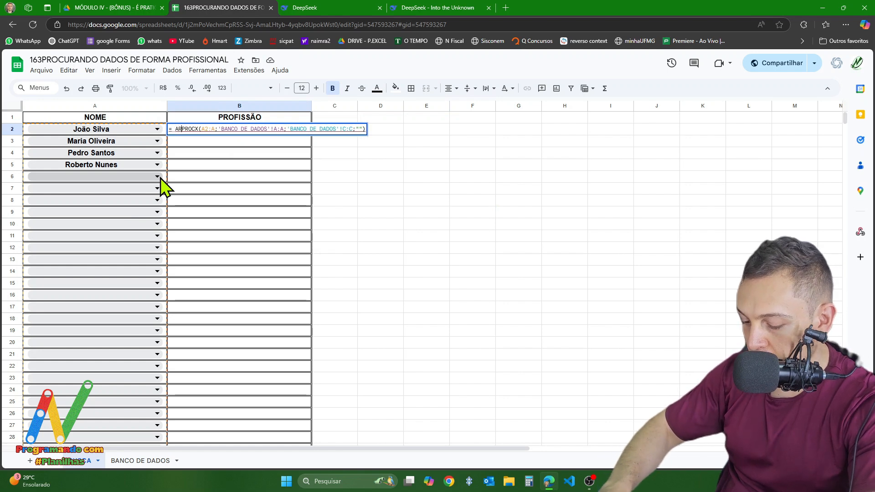
left_click(185, 146)
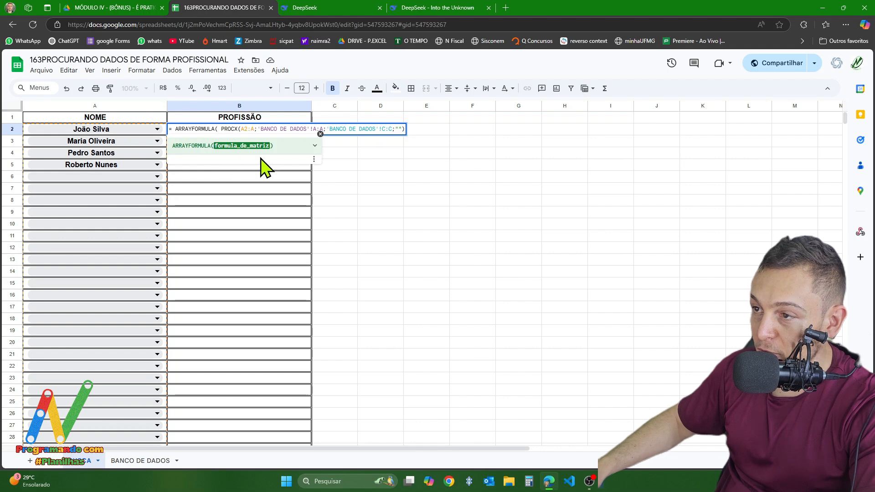
mouse_move(223, 129)
left_mouse_down()
mouse_move(293, 149)
mouse_move(405, 145)
mouse_move(403, 136)
left_mouse_up()
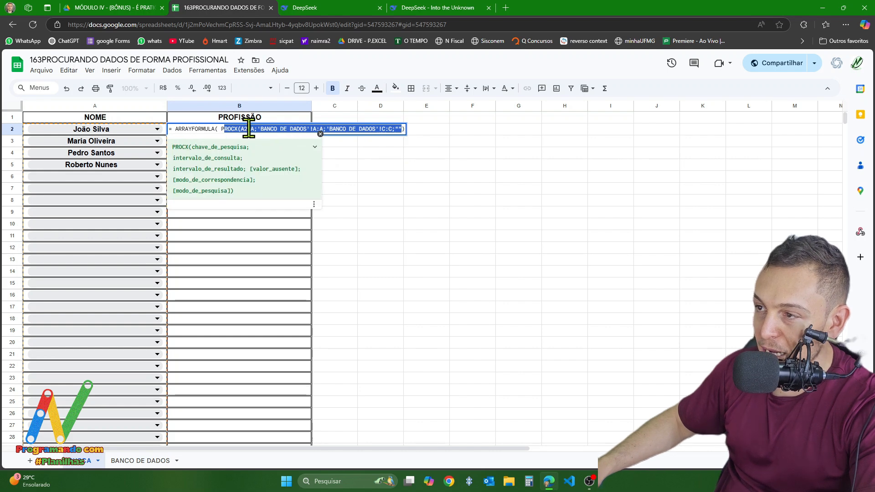
left_click(222, 129)
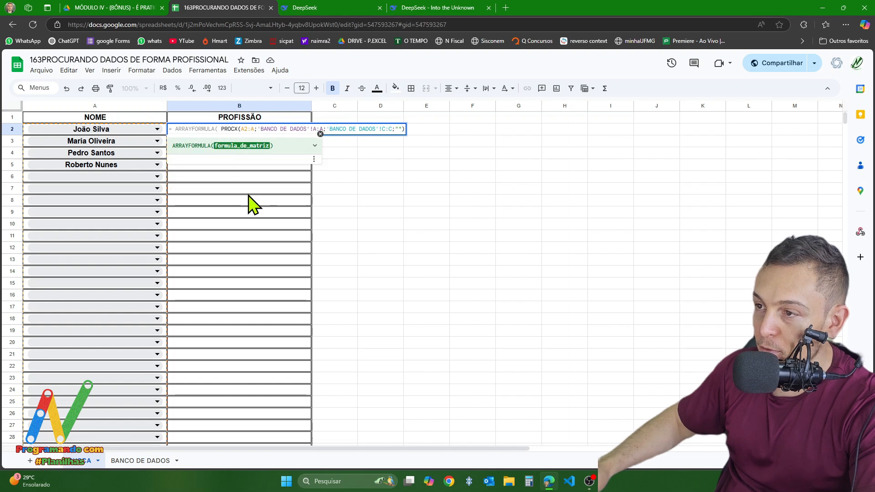
key("Return")
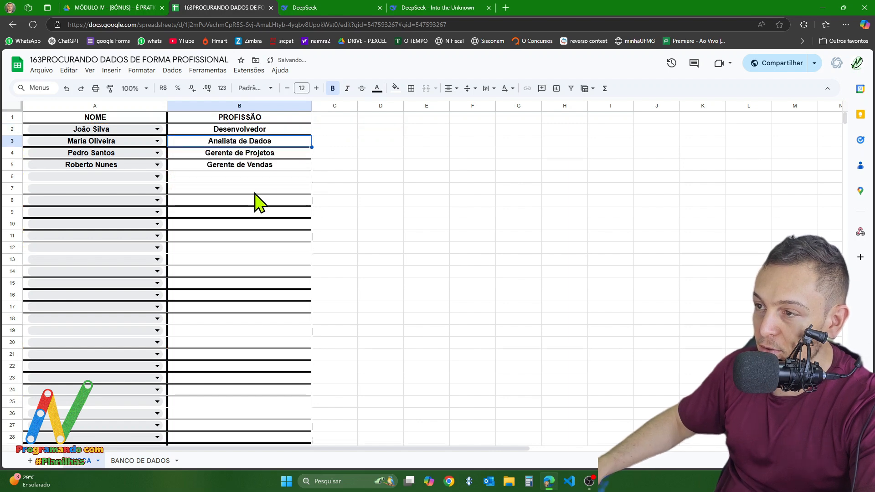
- Inspect the content of cell B5 and the range B3 to B6 for formulas below the array formula
double_click(233, 166)
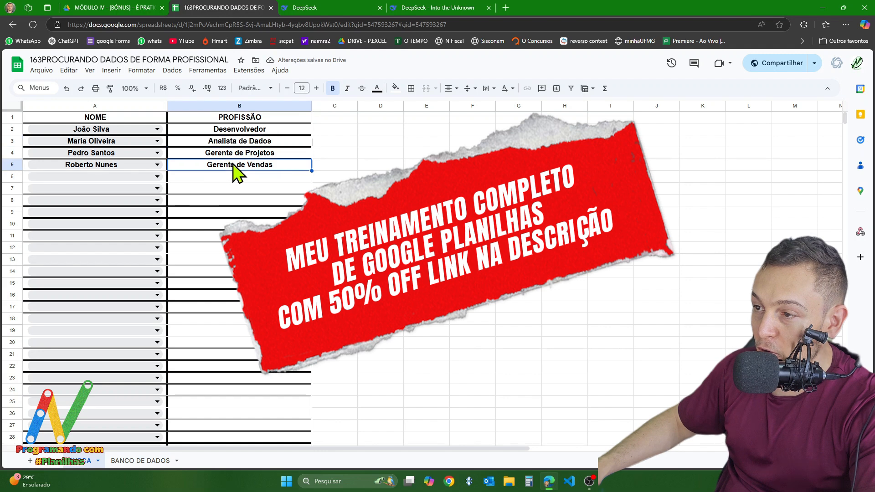
left_click_drag(276, 165, 23, 162)
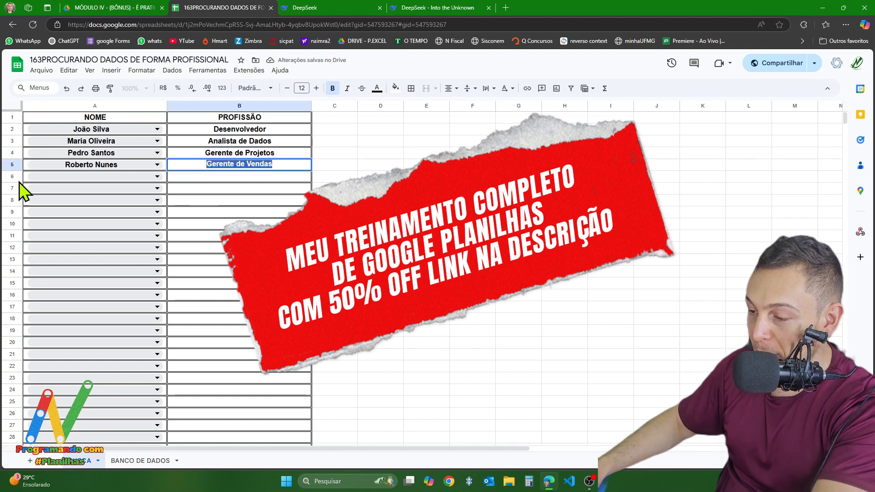
left_click(347, 166)
left_click(273, 175)
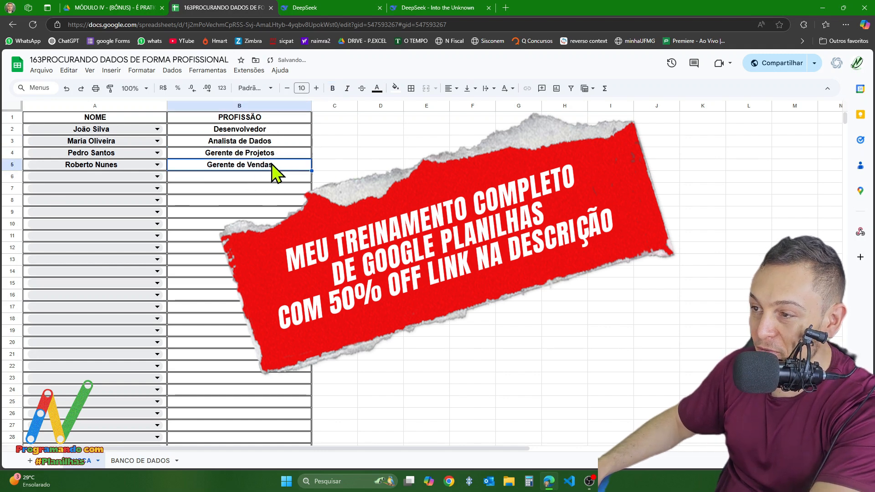
left_click_drag(254, 146, 258, 182)
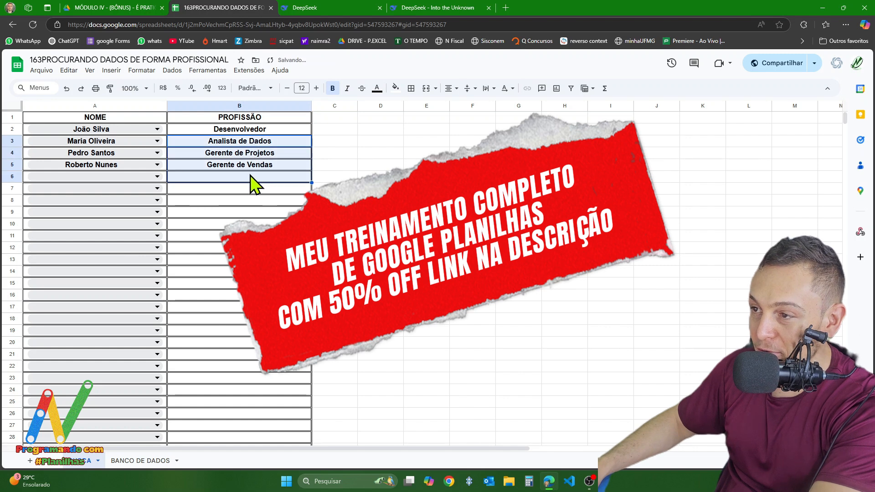
left_click(372, 191)
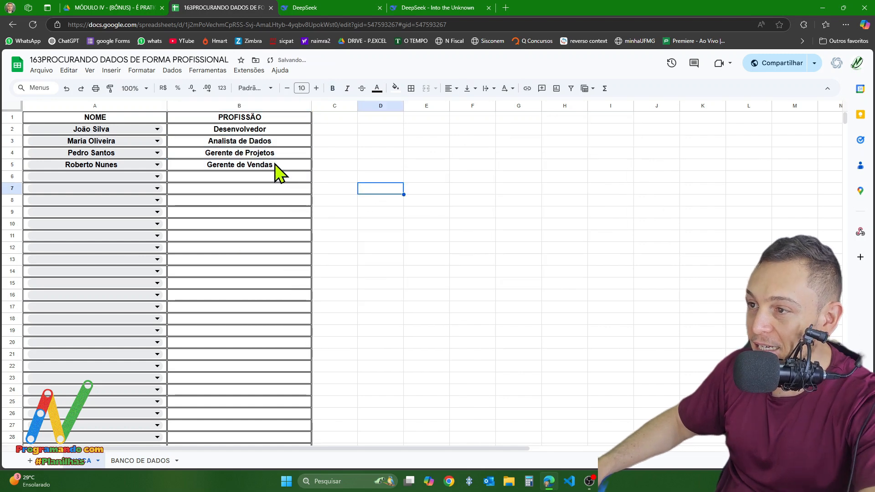
- Choose the eleventh, fifteenth, eighteenth and sixteenth employee names from the dropdowns in cells A6, A7, A8 and A9 respectively
left_click(109, 180)
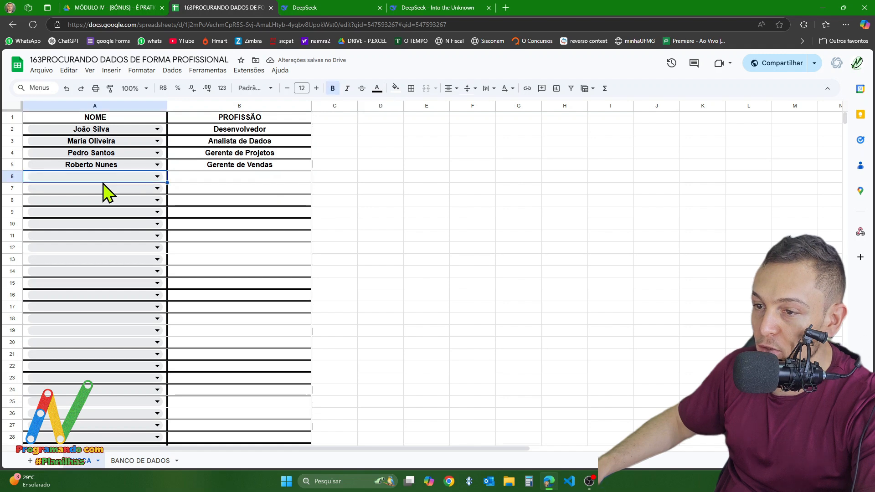
left_click(53, 178)
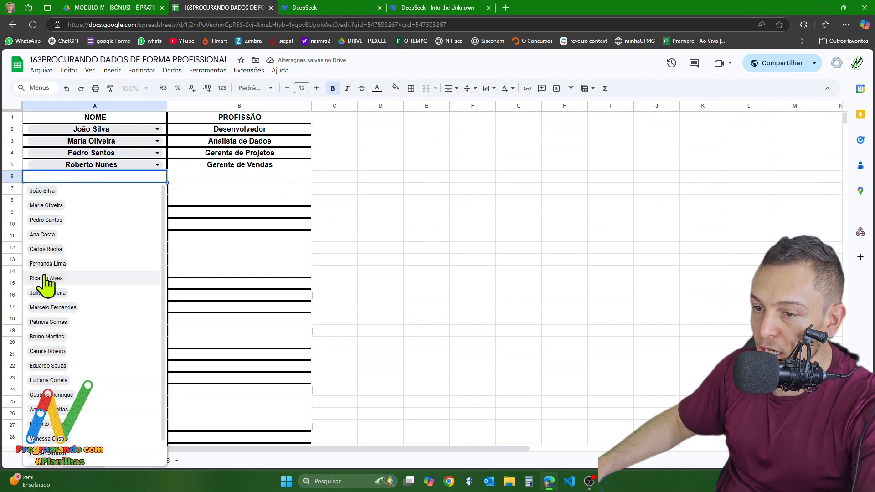
left_click(46, 340)
left_click(79, 189)
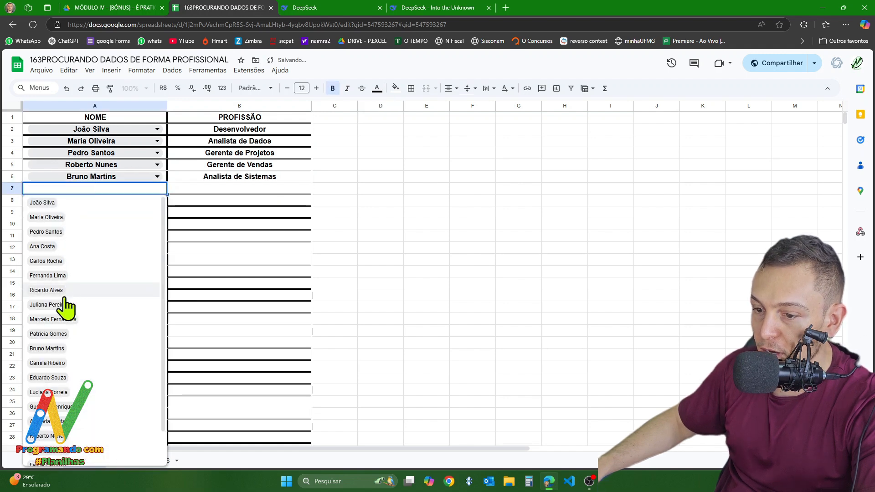
left_click(129, 406)
scroll(82, 221, "down", 3)
scroll(94, 269, "up", 3)
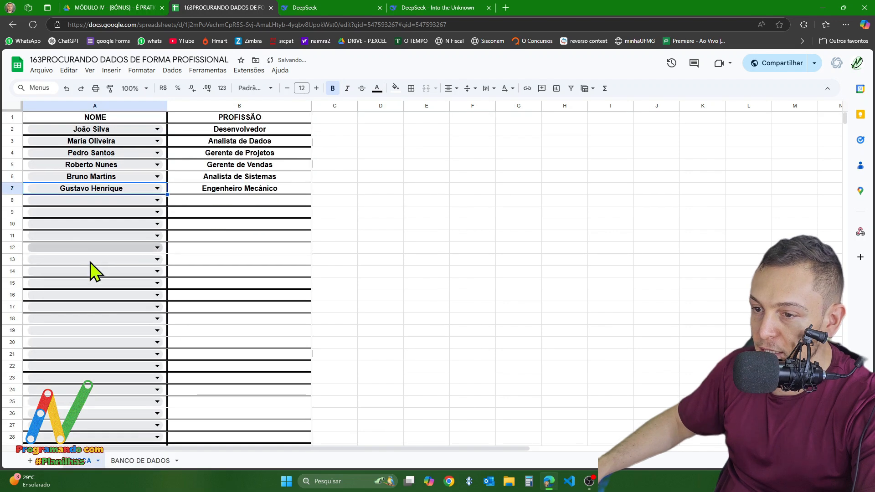
left_click(79, 201)
scroll(78, 319, "down", 1)
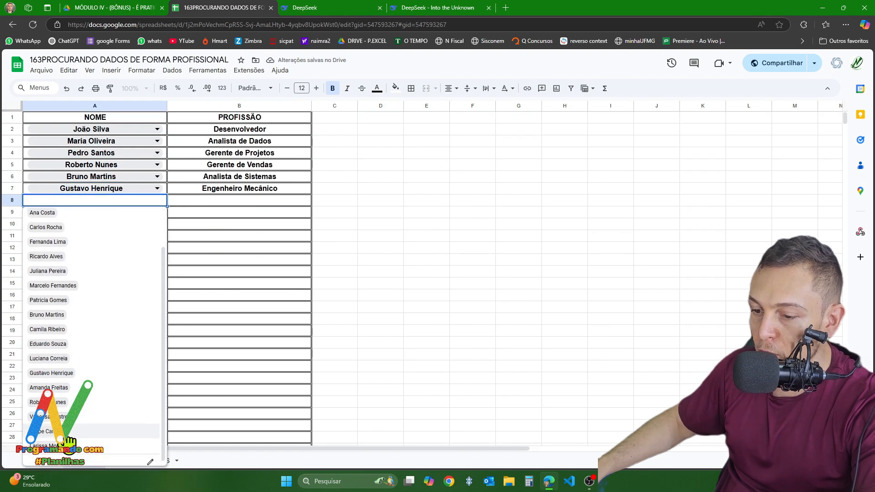
left_click(51, 418)
left_click(132, 214)
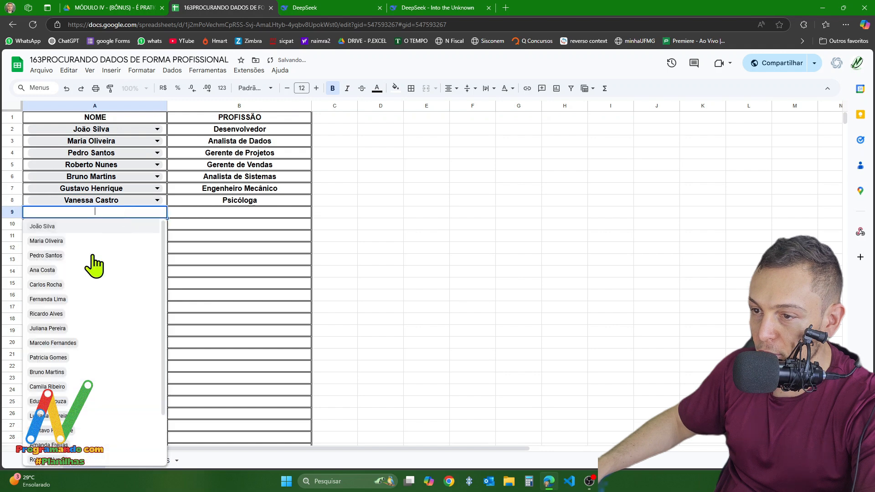
left_click(48, 453)
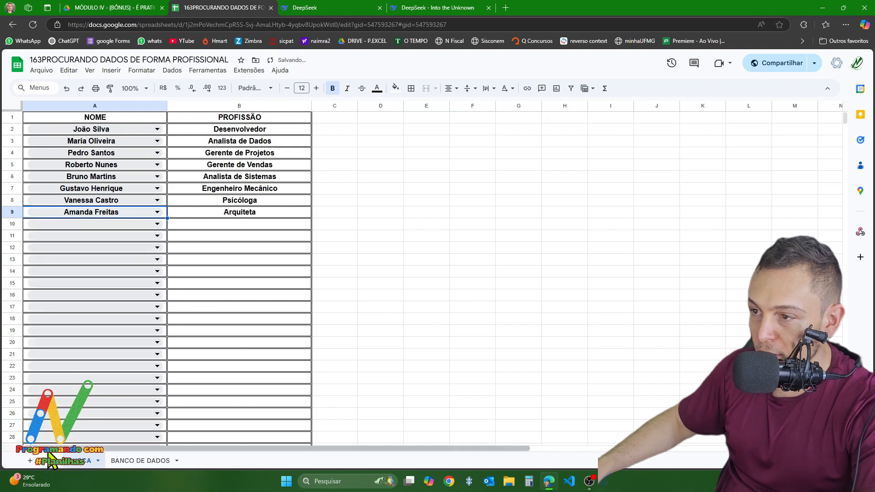
- Remove the complete ARRAYFORMULA formula from cell B2, keeping it on the clipboard
triple_click(249, 132)
key("ctrl+c")
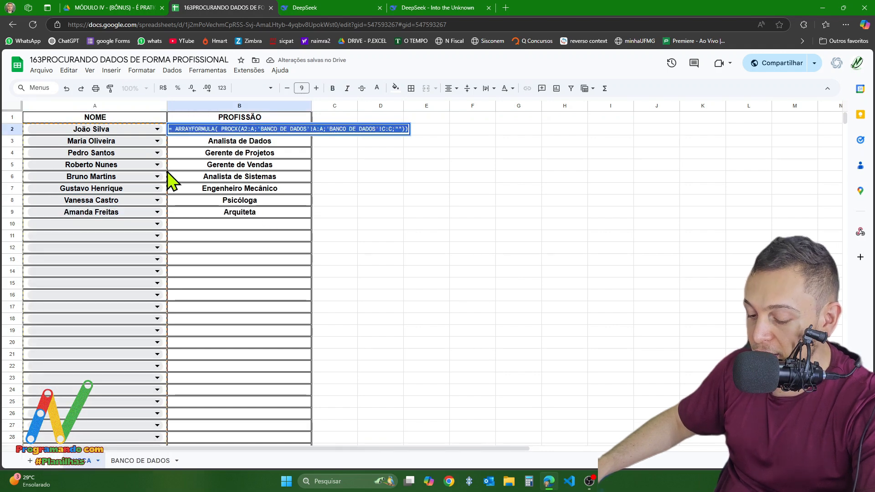
key("BackSpace")
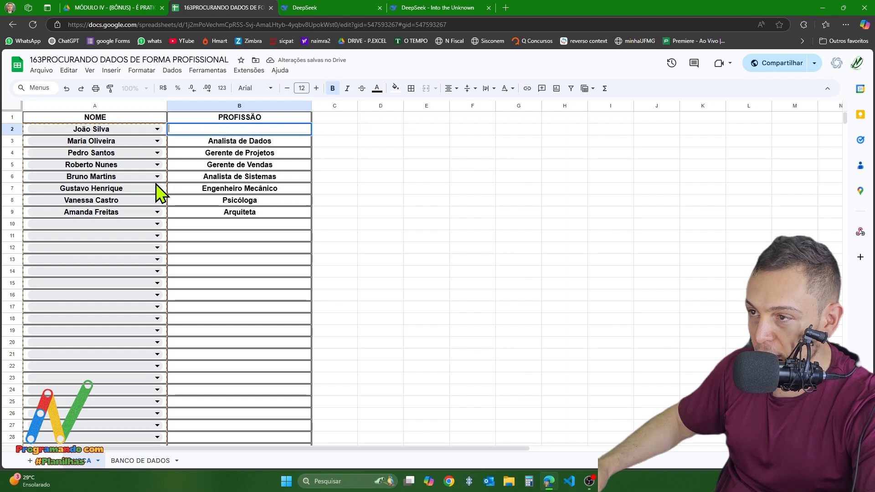
key("Return")
- Paste the ARRAYFORMULA formula back into cell B2 and review the professions listed from B3 to B9
left_click(229, 130)
double_click(231, 131)
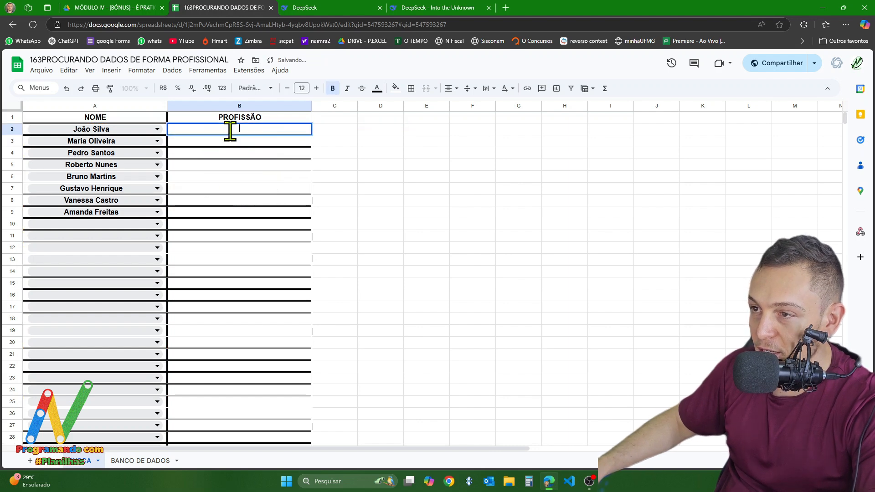
key("ctrl+v")
key("Return")
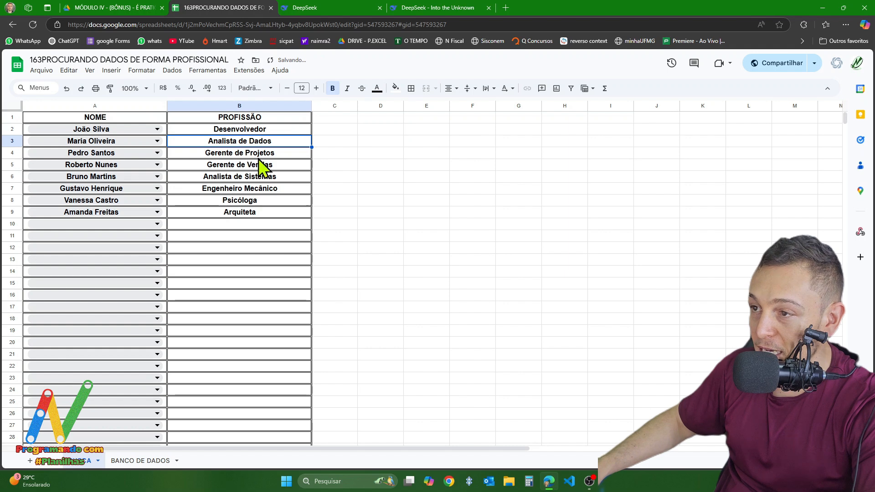
left_click_drag(236, 145, 235, 214)
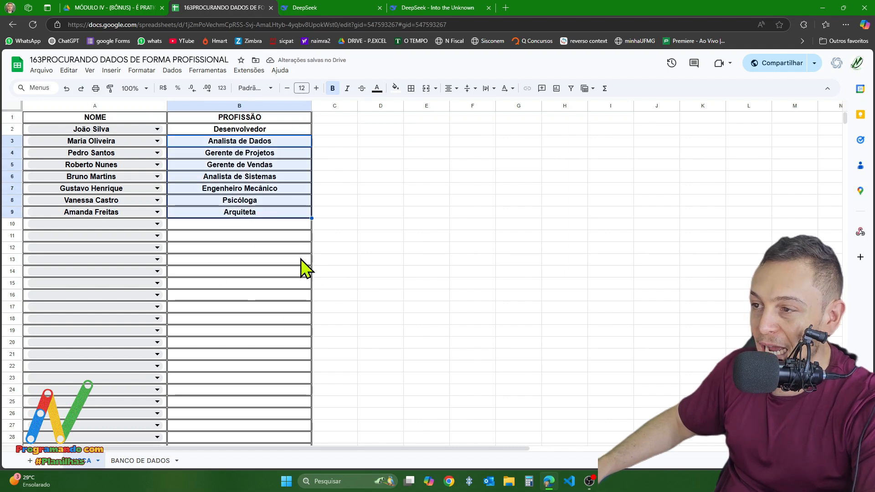
left_click_drag(274, 258, 256, 167)
left_click(465, 215)
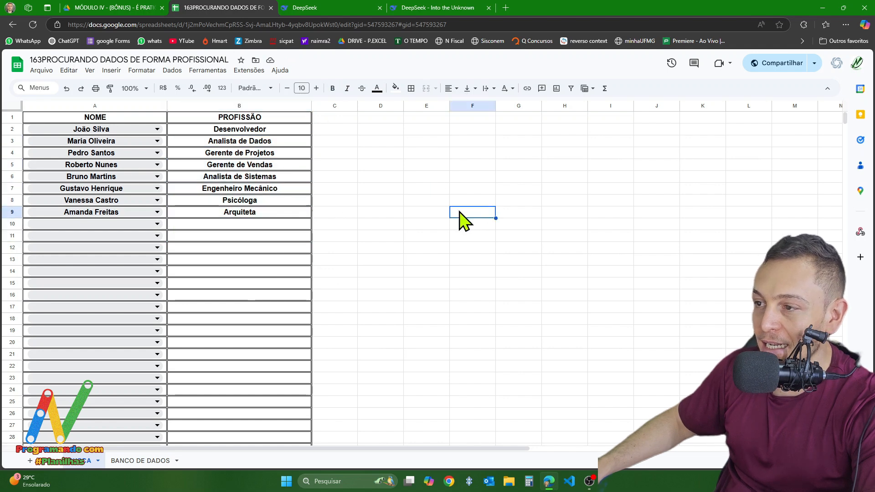